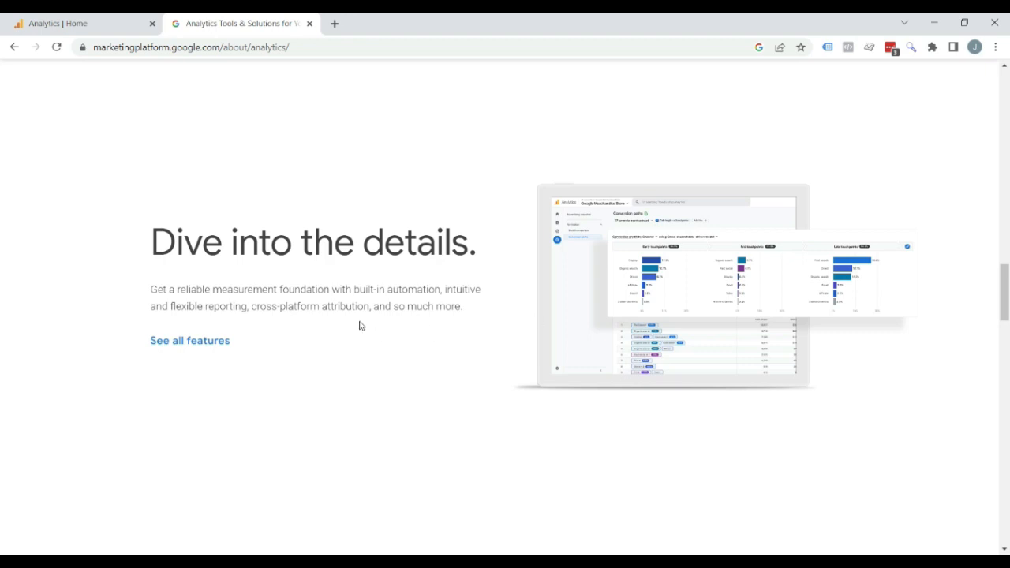
Switch to the open Google Analytics property and create a new free form exploration
left_click(106, 25)
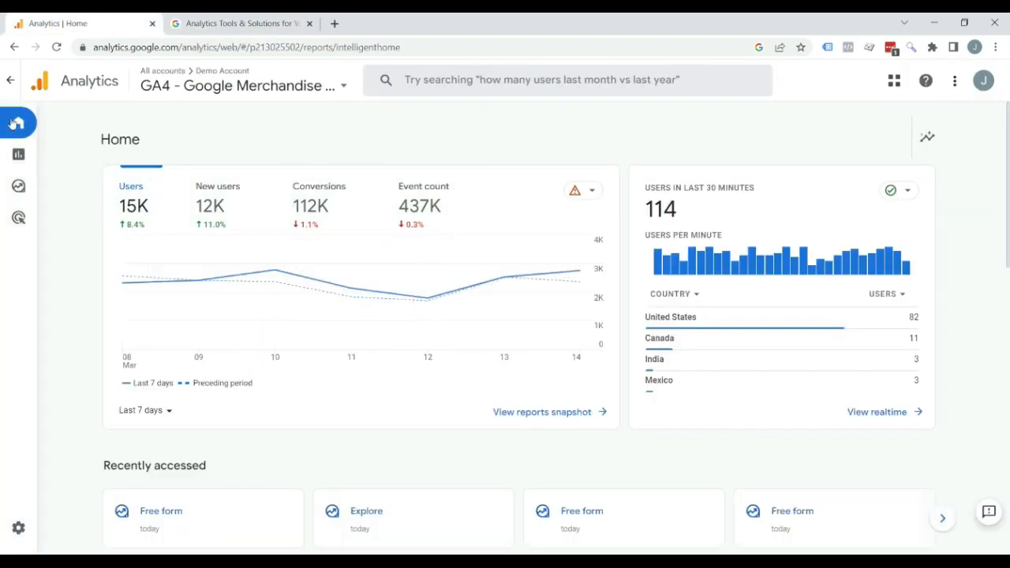
left_click(47, 187)
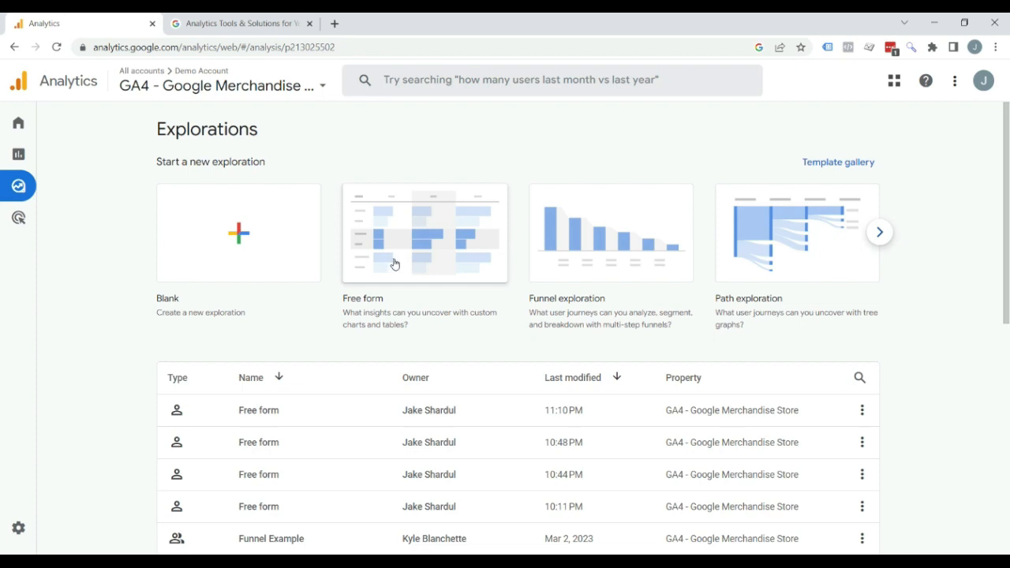
left_click(415, 236)
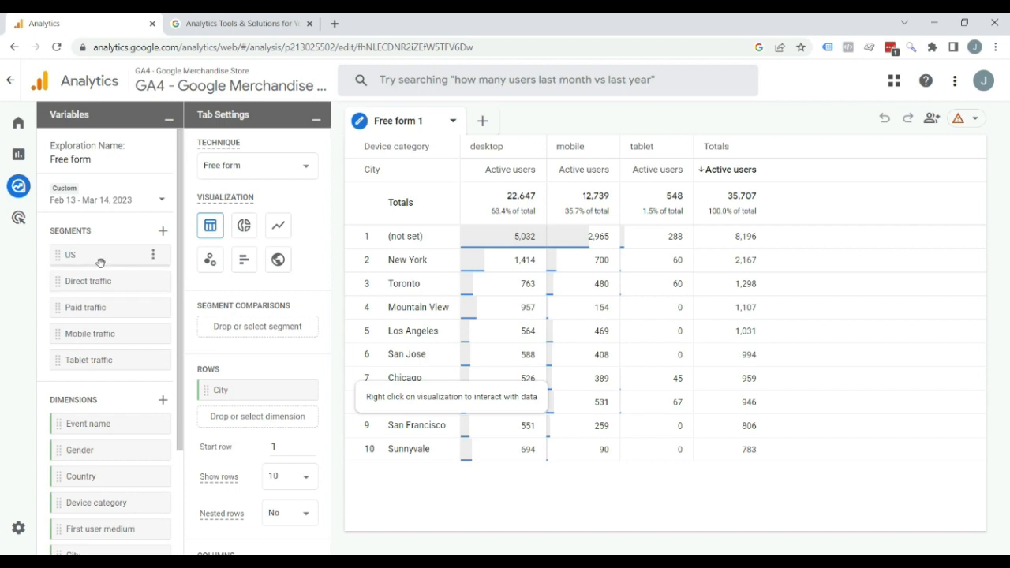
Add the US segment to the exploration's segment comparisons
left_click_drag(75, 253, 237, 325)
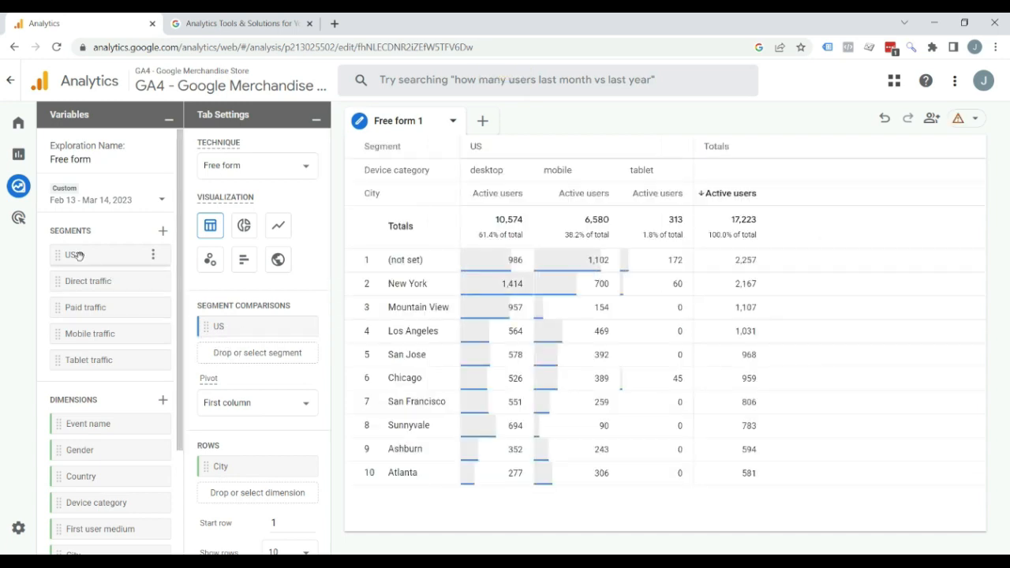
mouse_move(79, 255)
left_mouse_down()
mouse_move(217, 344)
mouse_move(234, 344)
left_mouse_up()
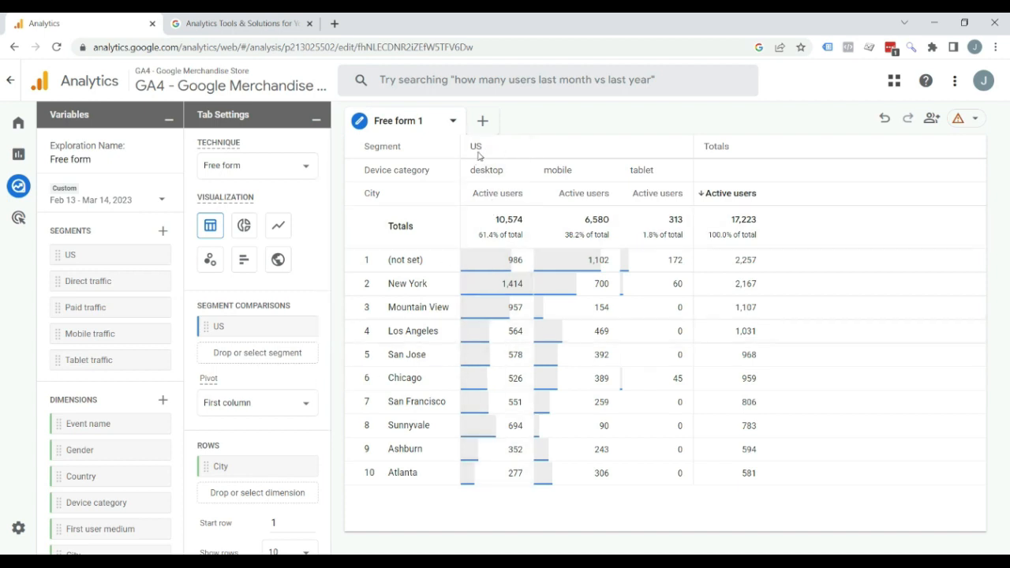
mouse_move(553, 205)
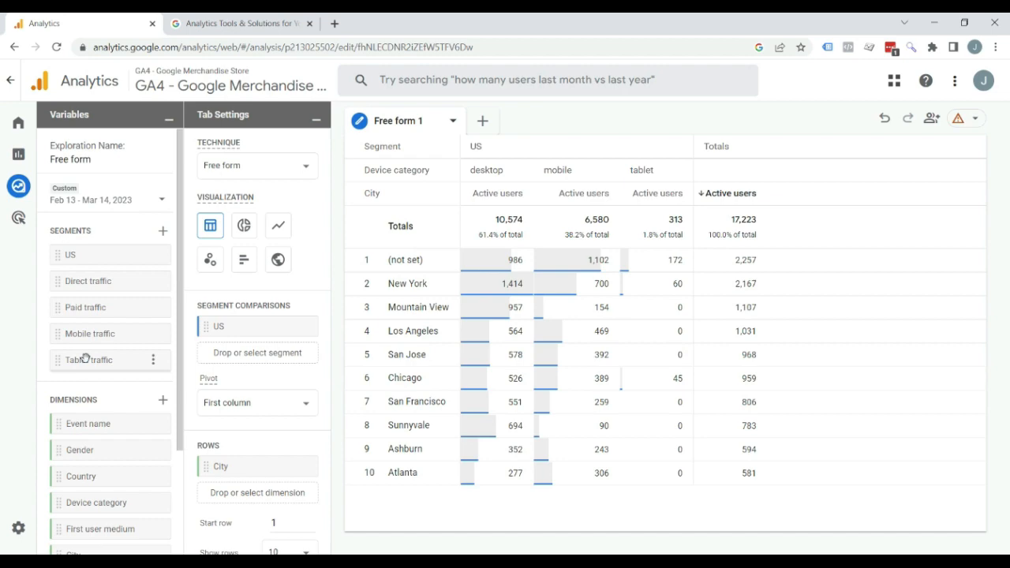
Start a custom user segment with Country ID as its inclusion condition
left_click(162, 232)
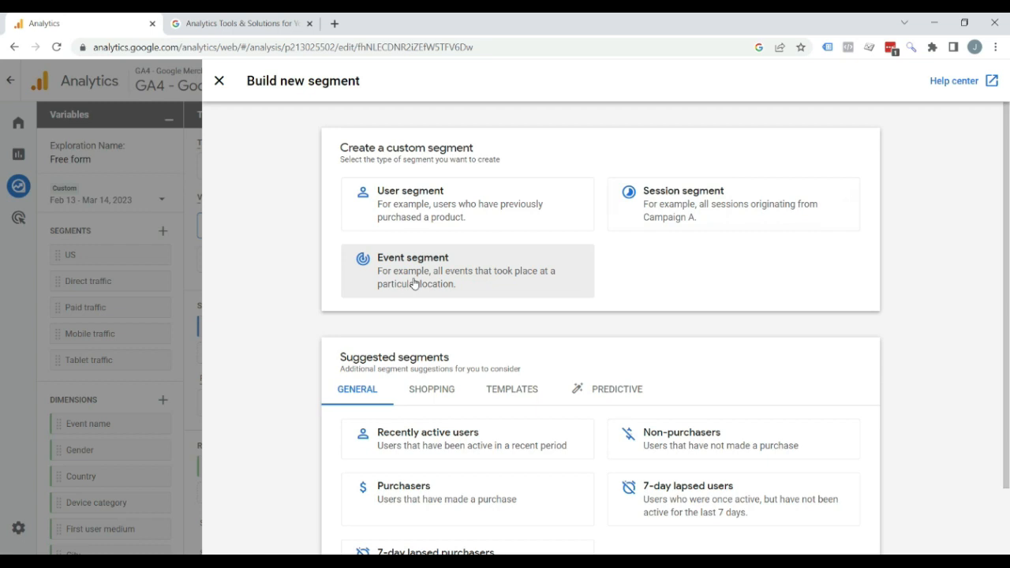
left_click(444, 205)
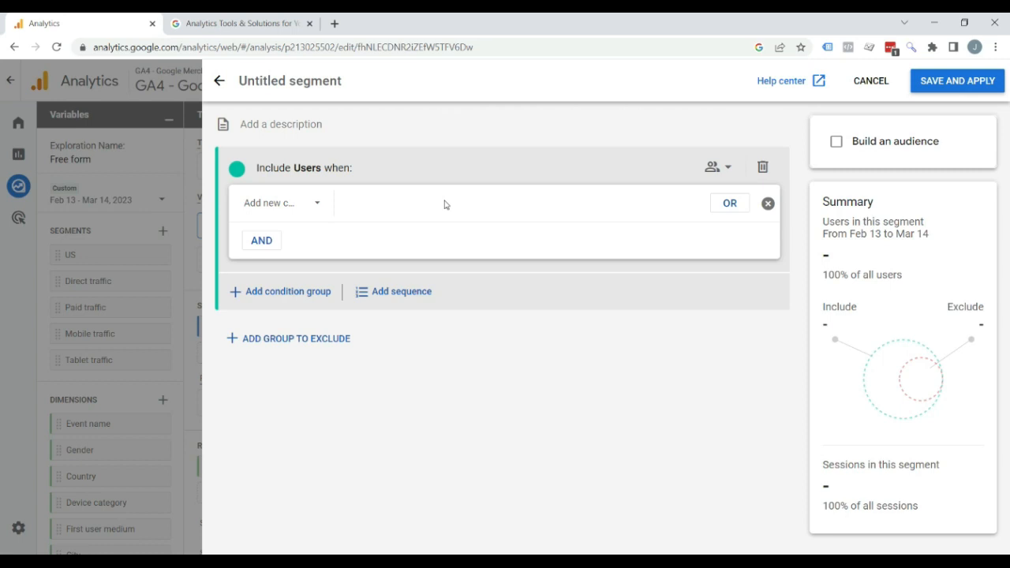
left_click(290, 206)
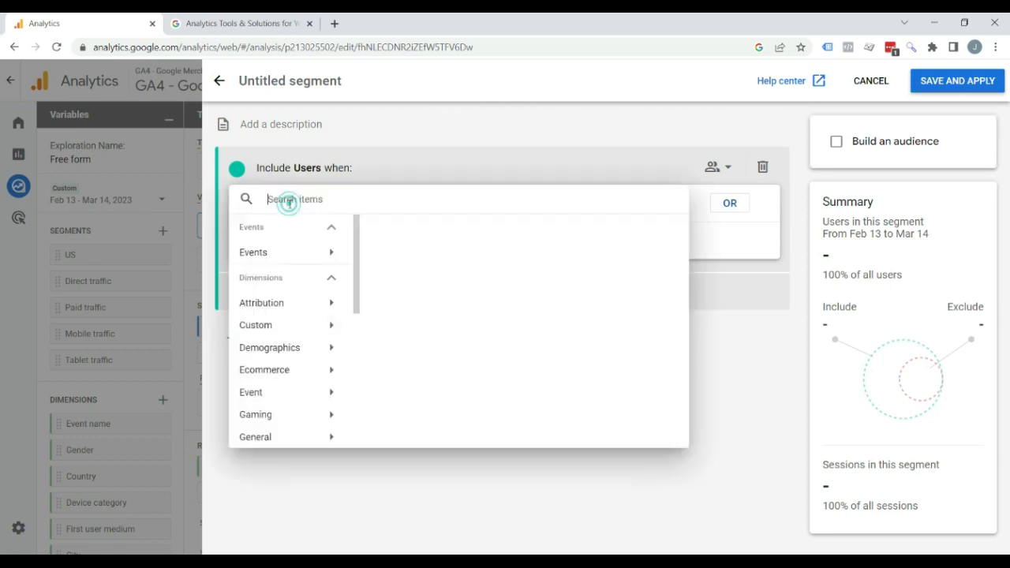
type("coun")
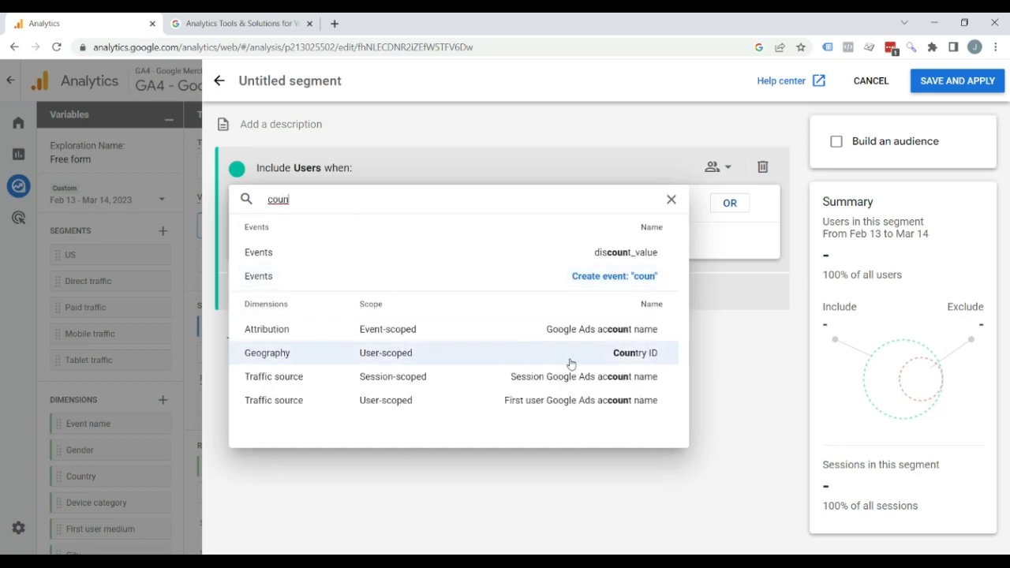
left_click(637, 354)
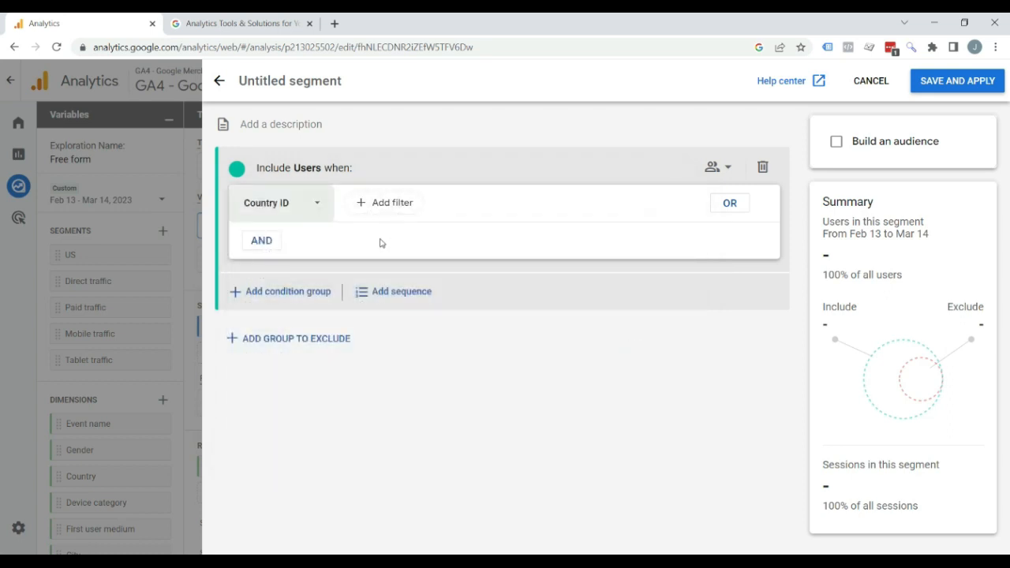
Filter the Country ID condition to exactly match CA at any point in time and apply it
left_click(400, 203)
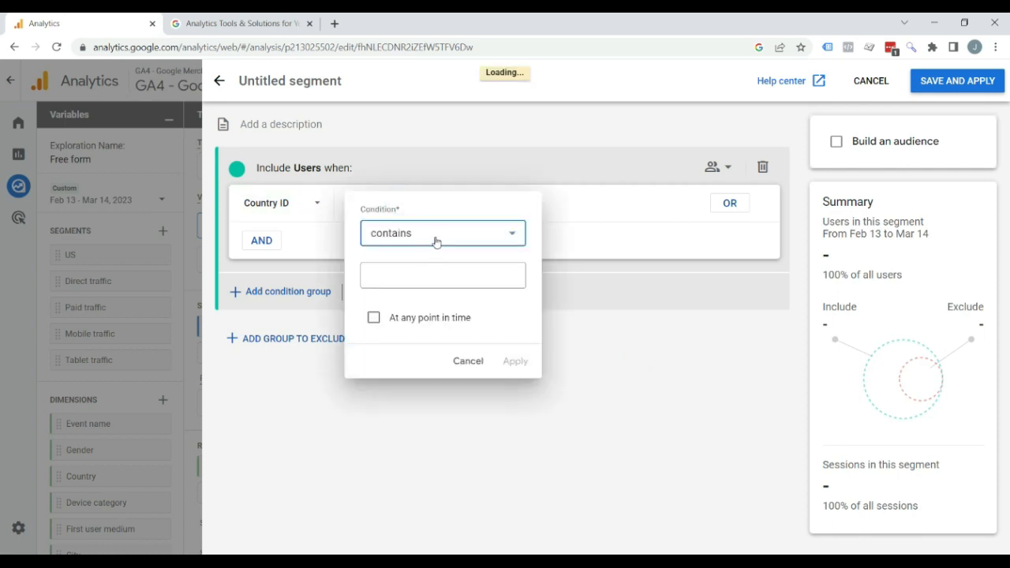
left_click(408, 235)
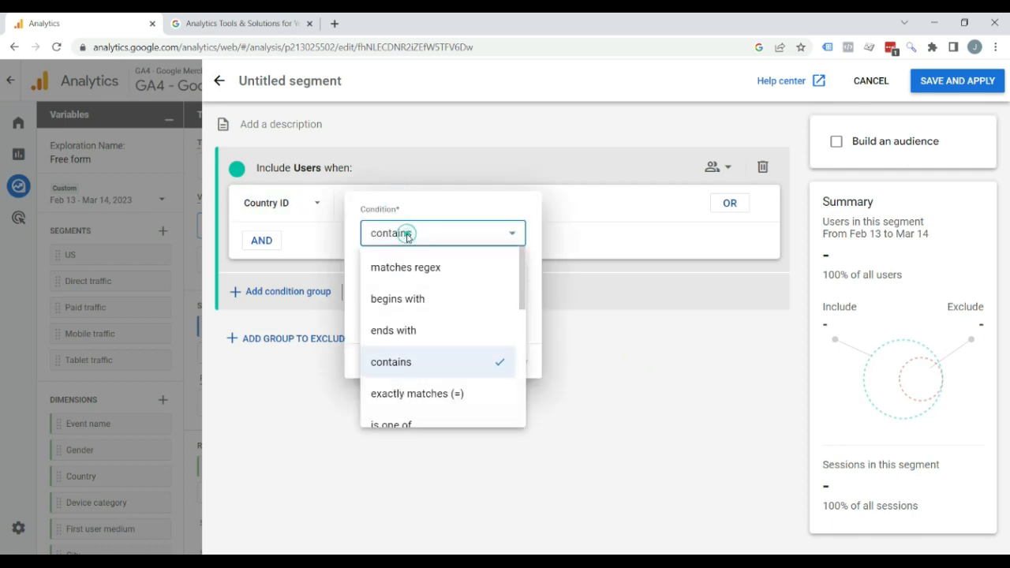
left_click(411, 398)
left_click(387, 274)
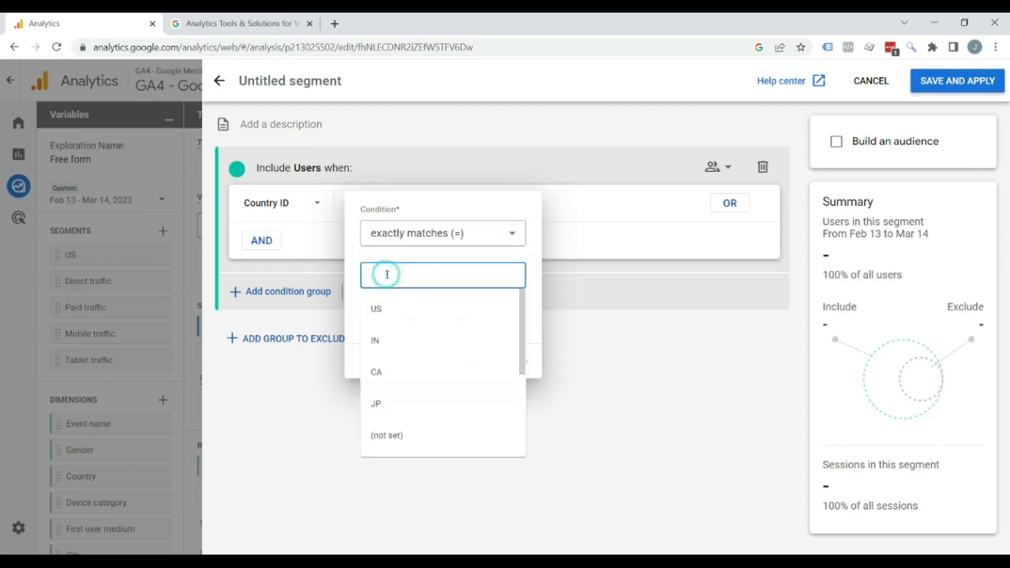
type("ca")
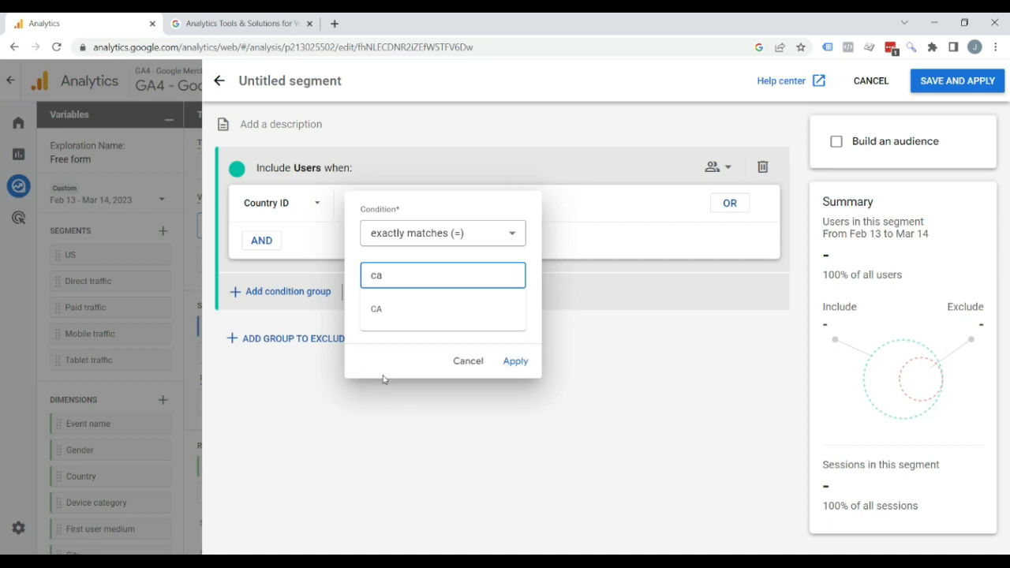
left_click(377, 311)
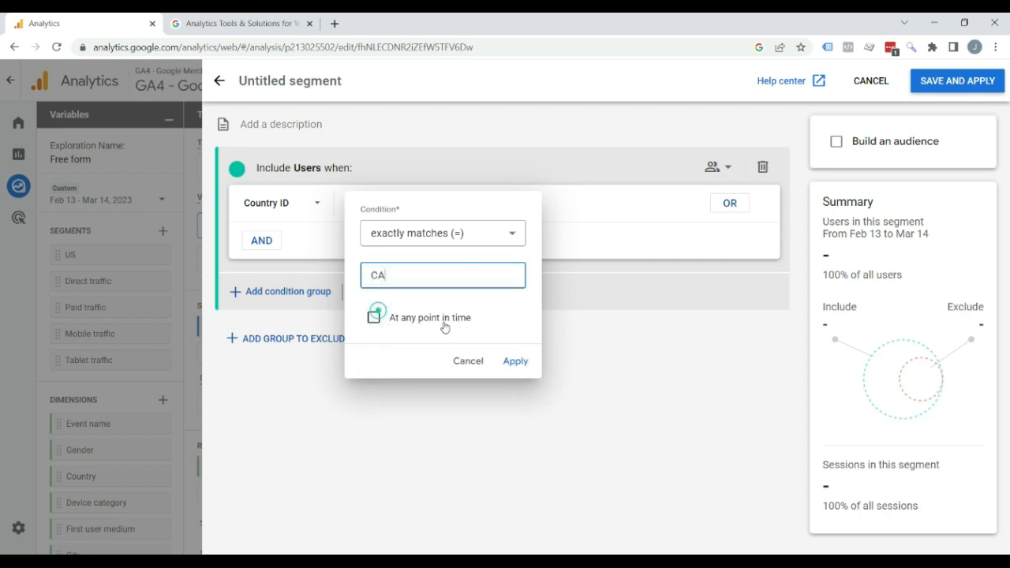
left_click(373, 317)
left_click(513, 363)
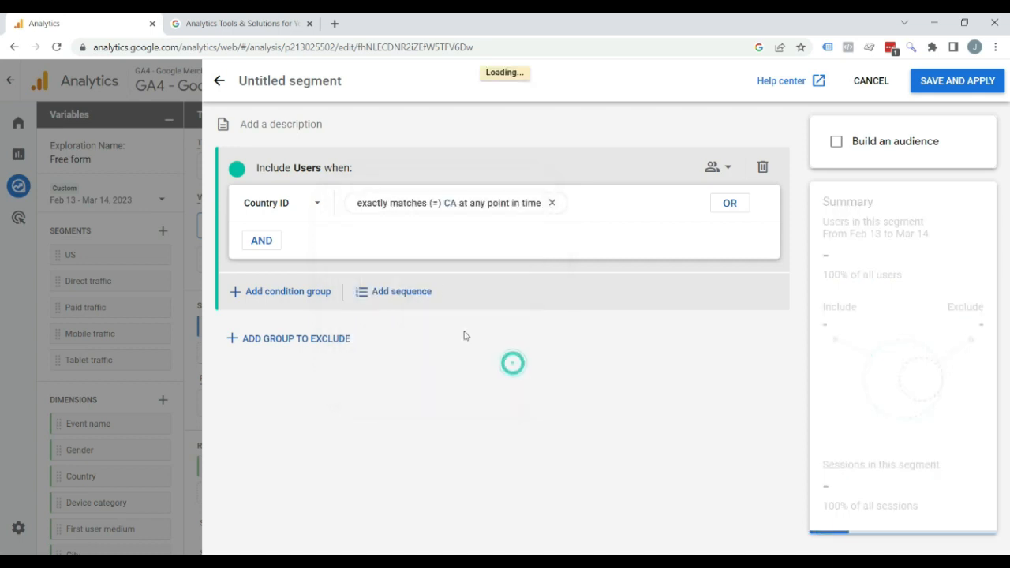
Name the segment Canada, then save and apply it to the exploration
left_click(302, 87)
type("Canada")
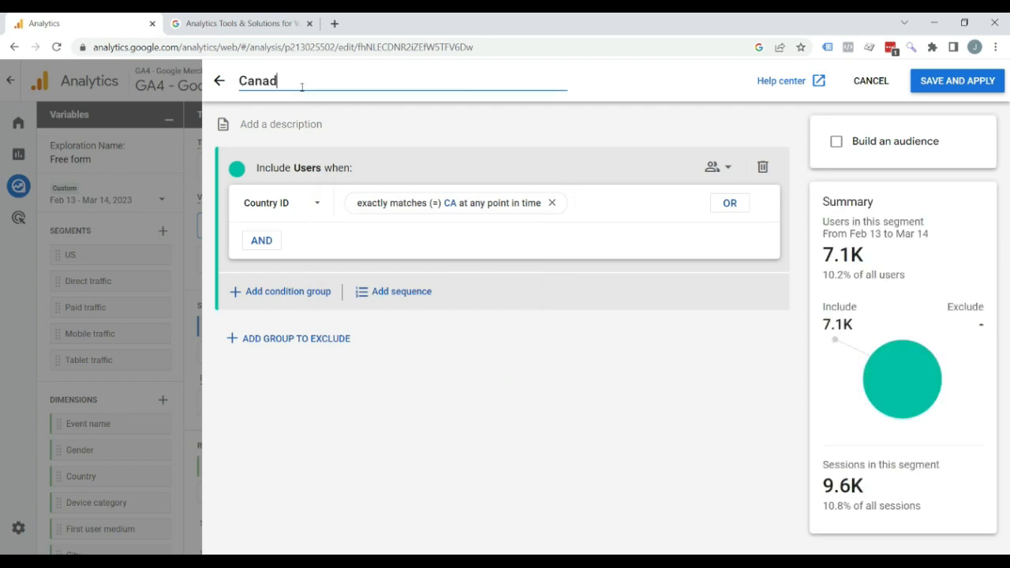
left_click(955, 87)
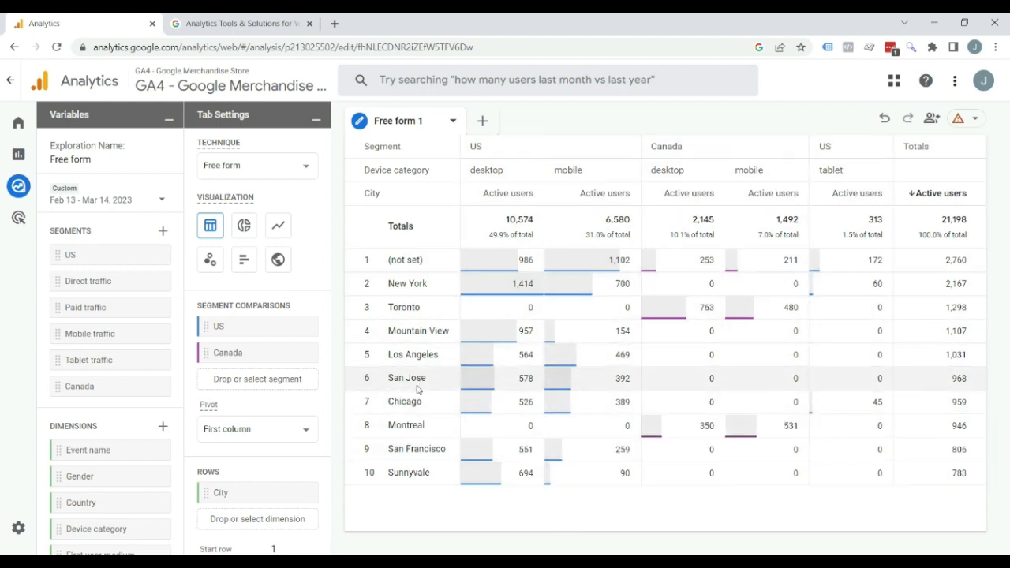
Start another custom user segment and name it All Users
scroll(93, 442, "down", 3)
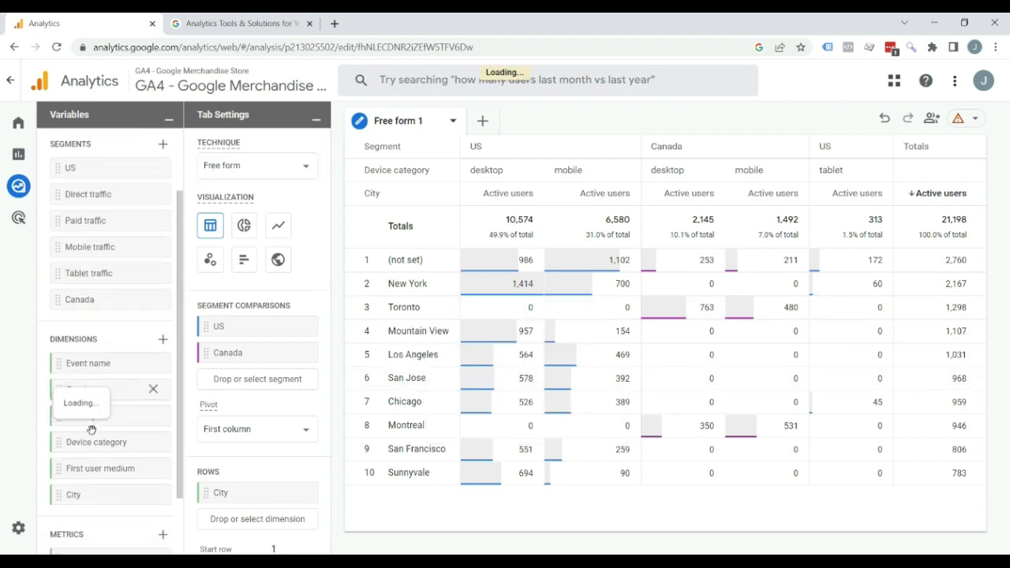
scroll(226, 361, "down", 2)
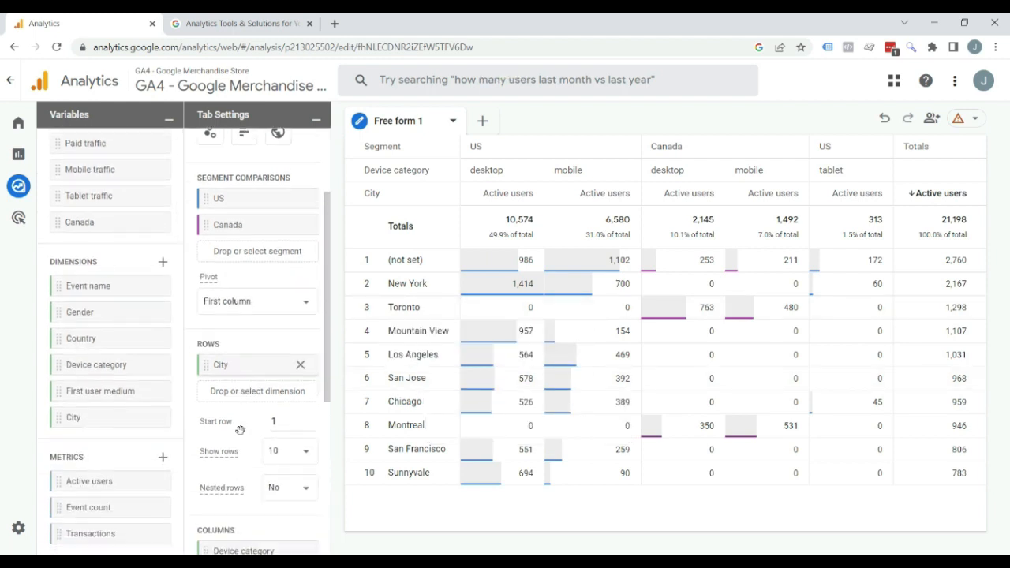
scroll(242, 416, "down", 5)
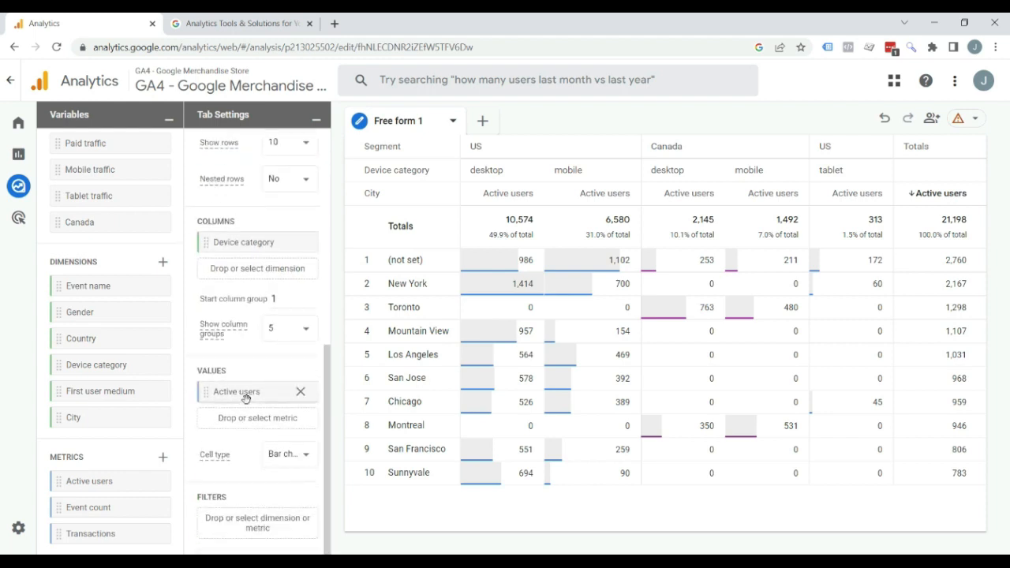
scroll(249, 396, "up", 2)
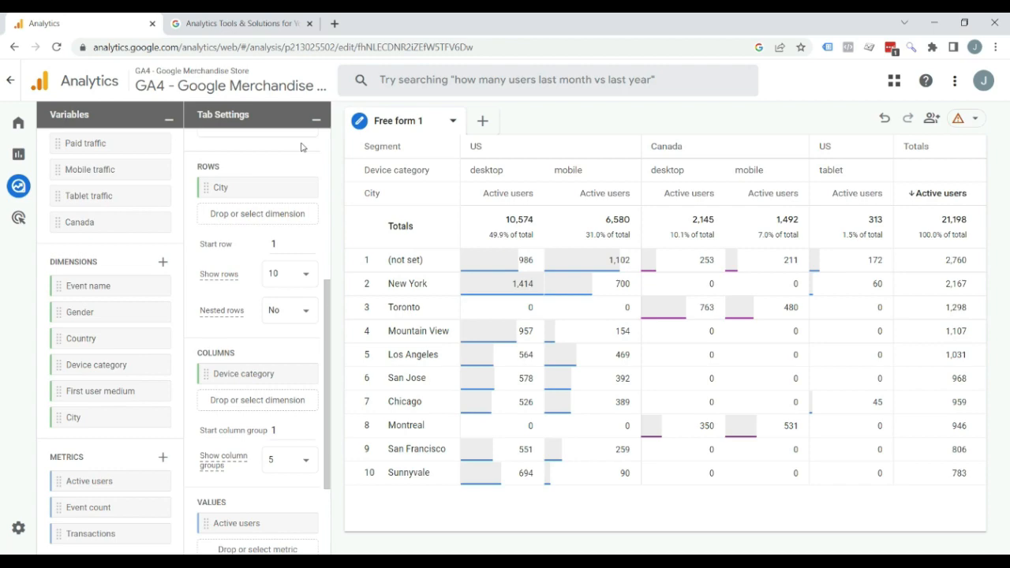
scroll(154, 237, "up", 3)
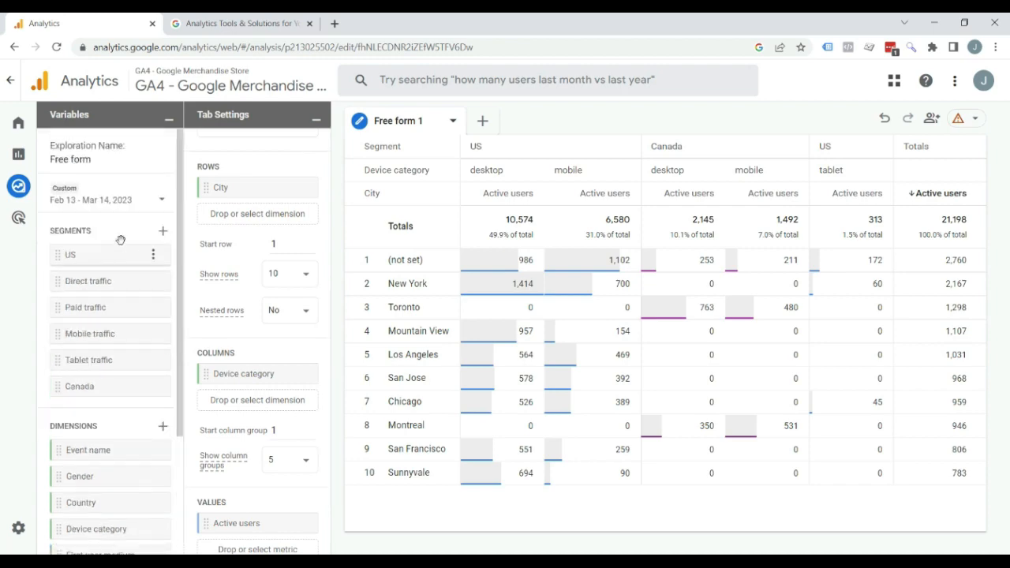
left_click(163, 232)
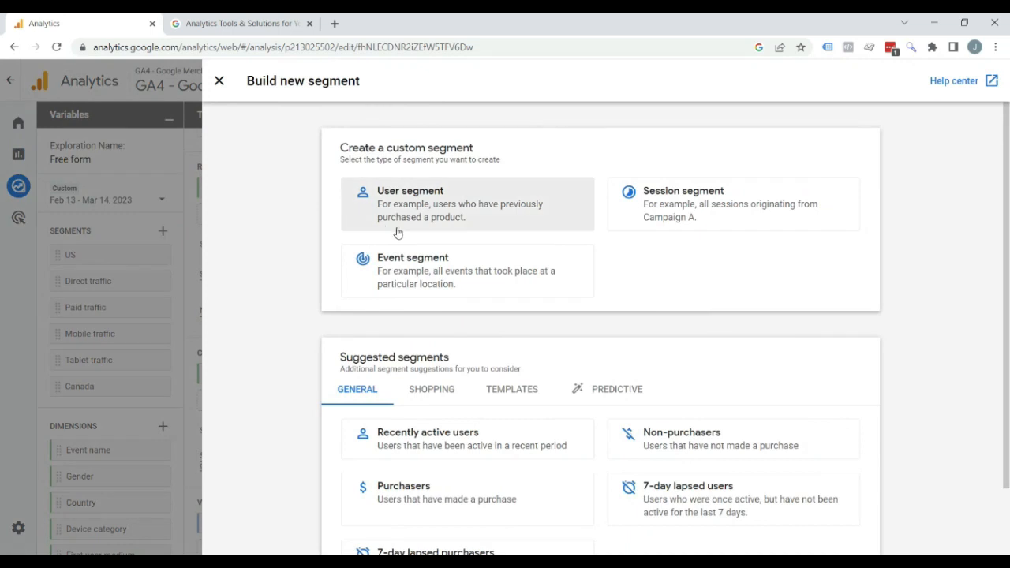
left_click(422, 199)
left_click(299, 82)
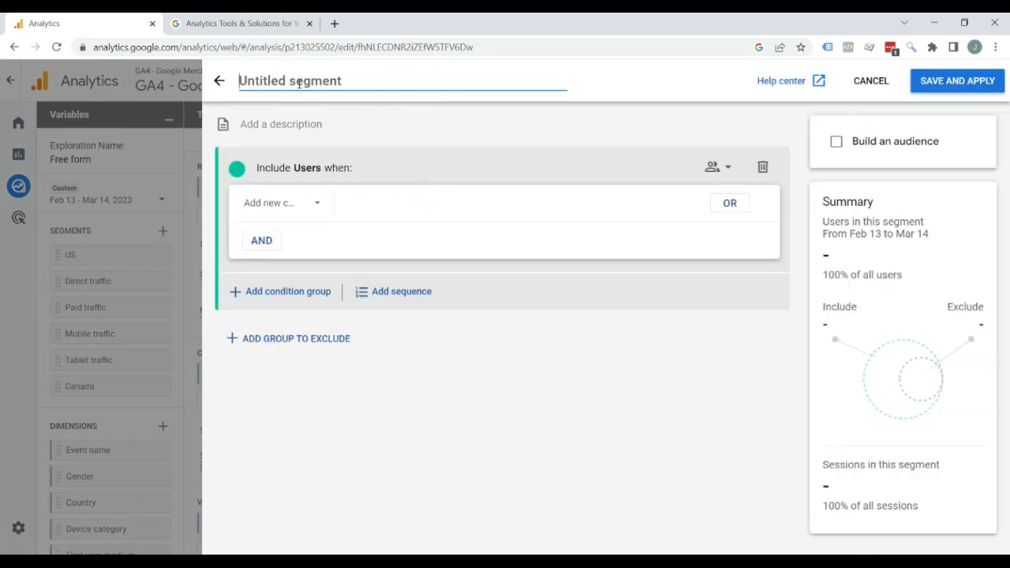
type("All Users")
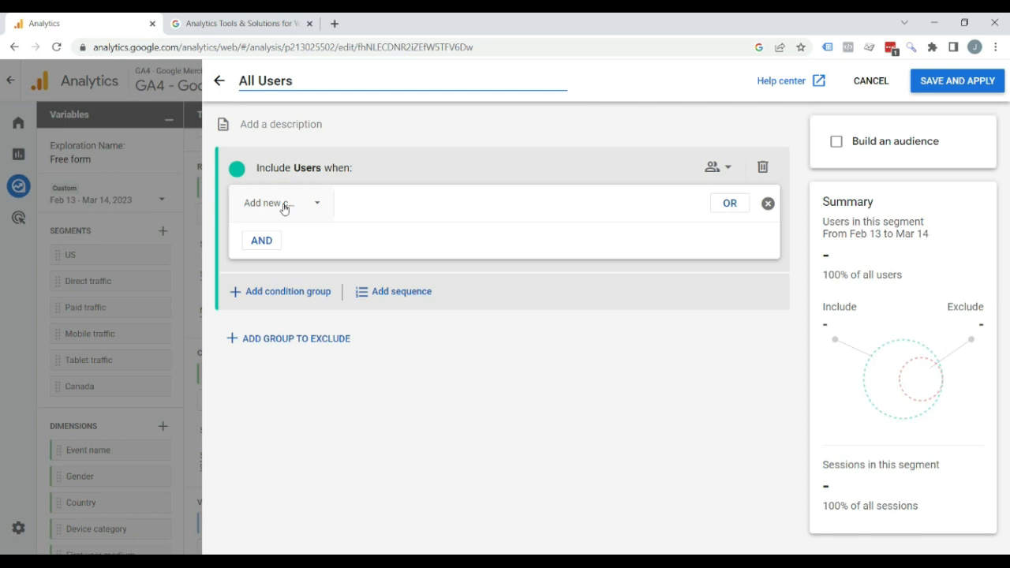
Choose Page path + query string as the inclusion condition of the All Users segment
left_click(288, 205)
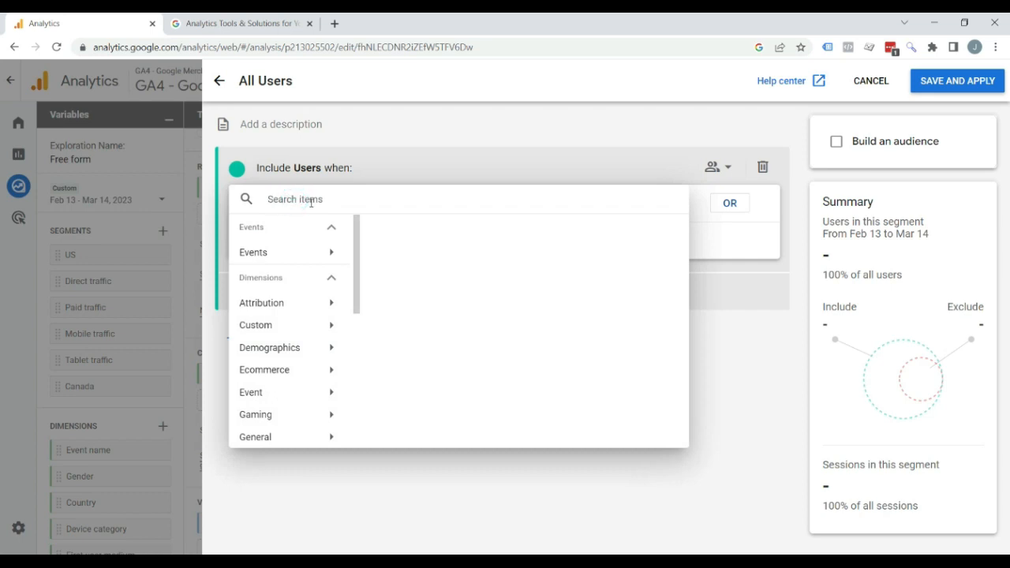
type("page p")
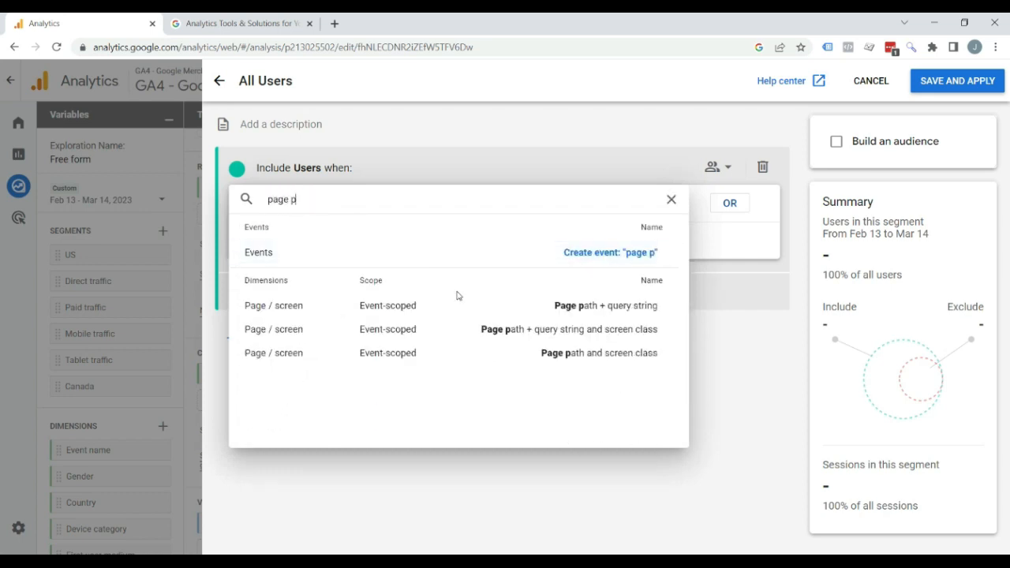
left_click(617, 314)
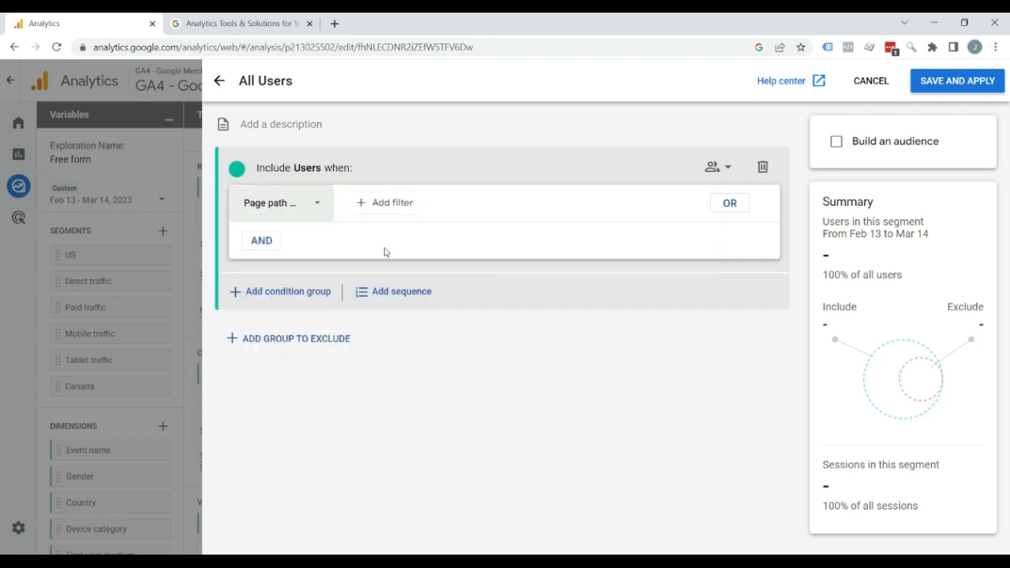
Filter the page path condition to values containing / at any point in time and apply it
left_click(397, 202)
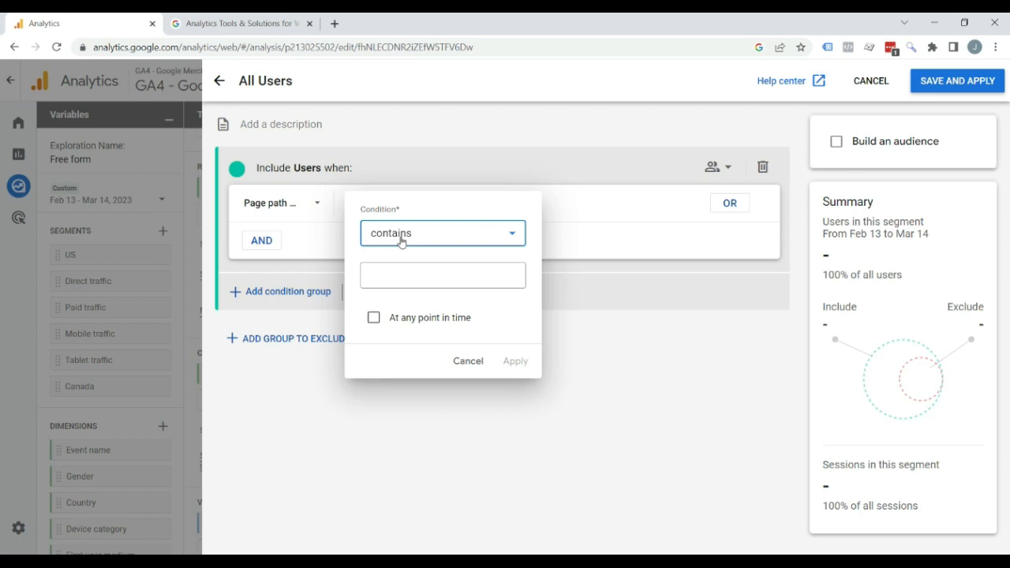
left_click(402, 275)
type("/")
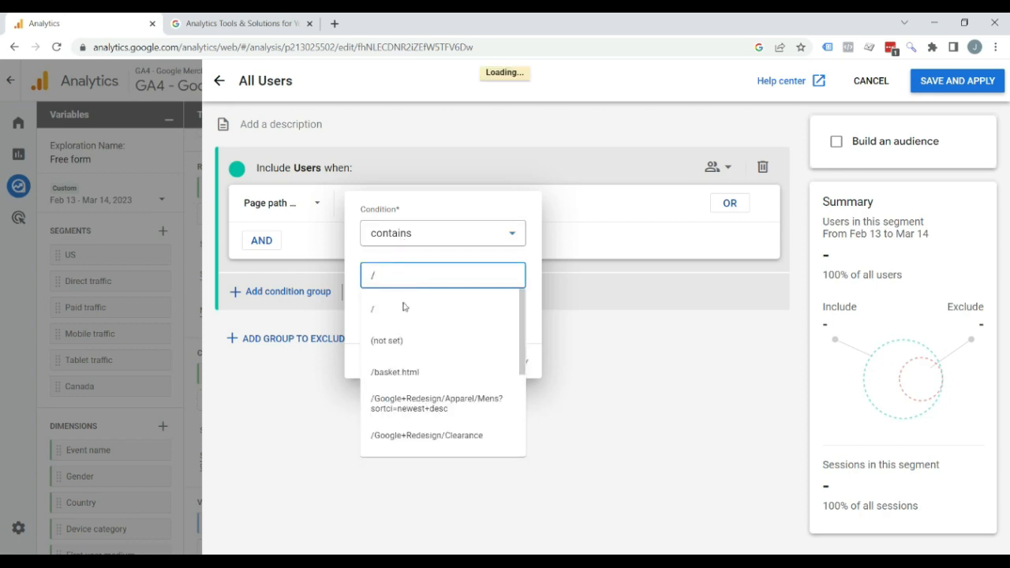
left_click(401, 306)
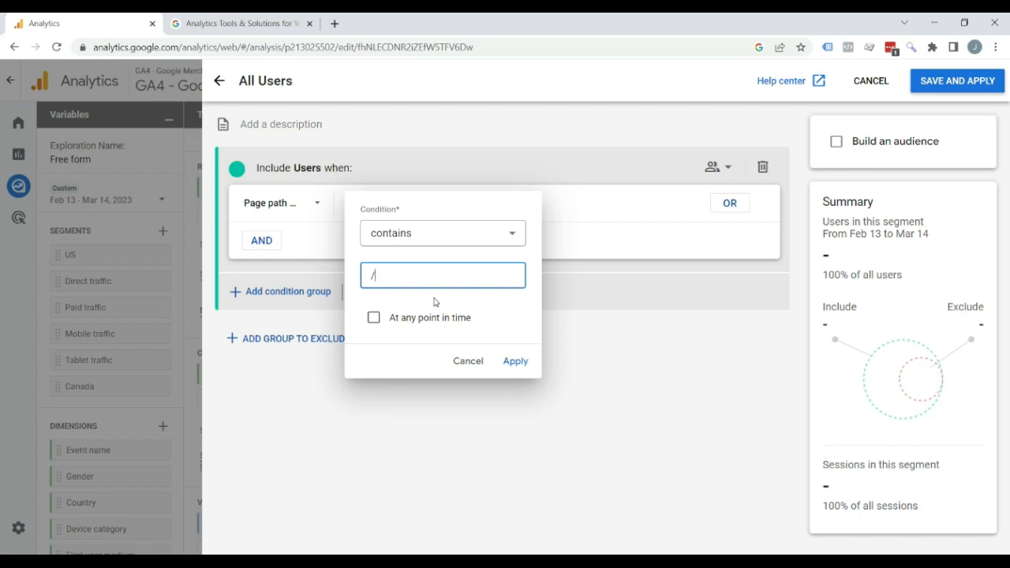
left_click(374, 319)
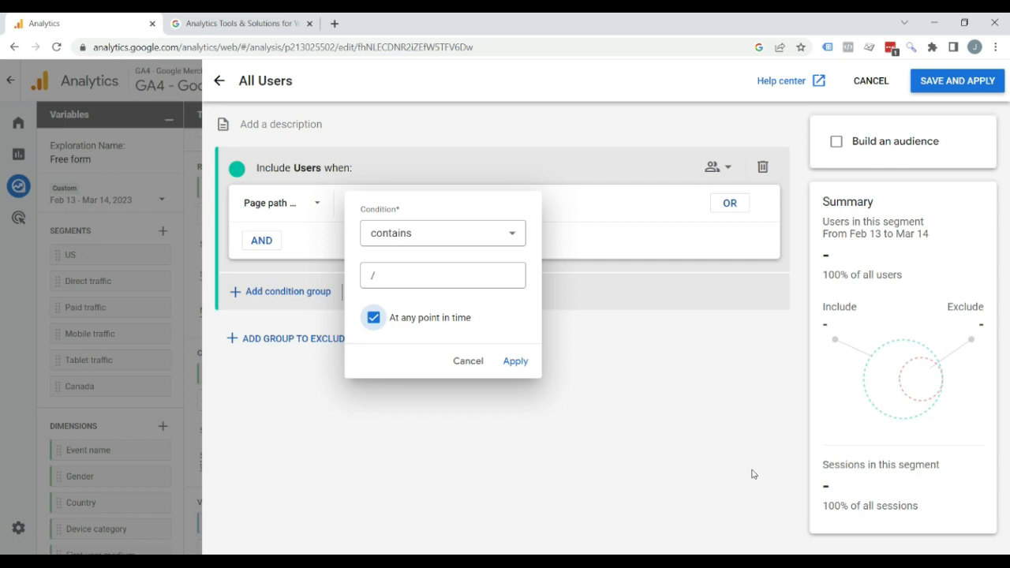
left_click(515, 363)
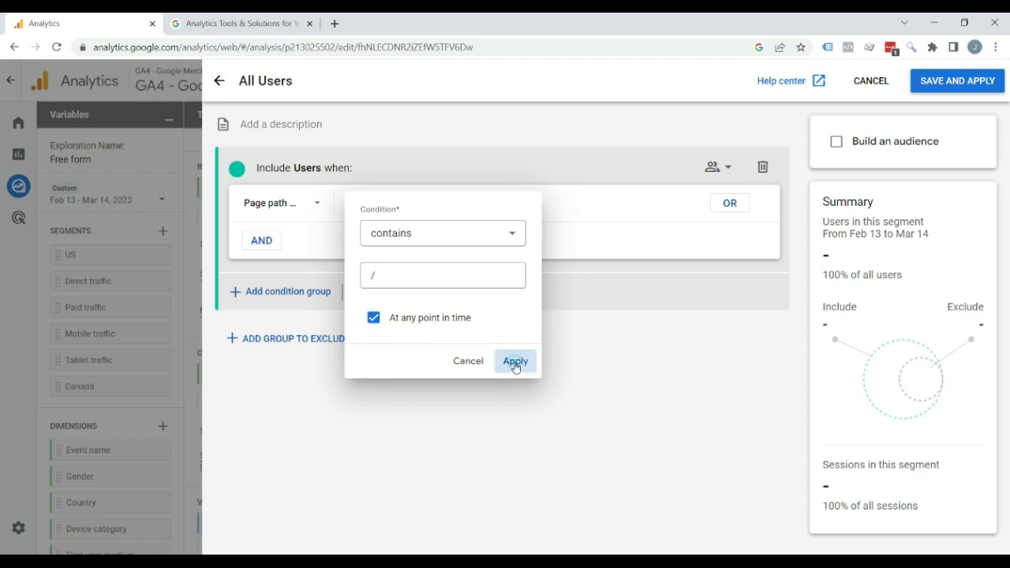
Save the All Users segment and apply it to the exploration
left_click(958, 84)
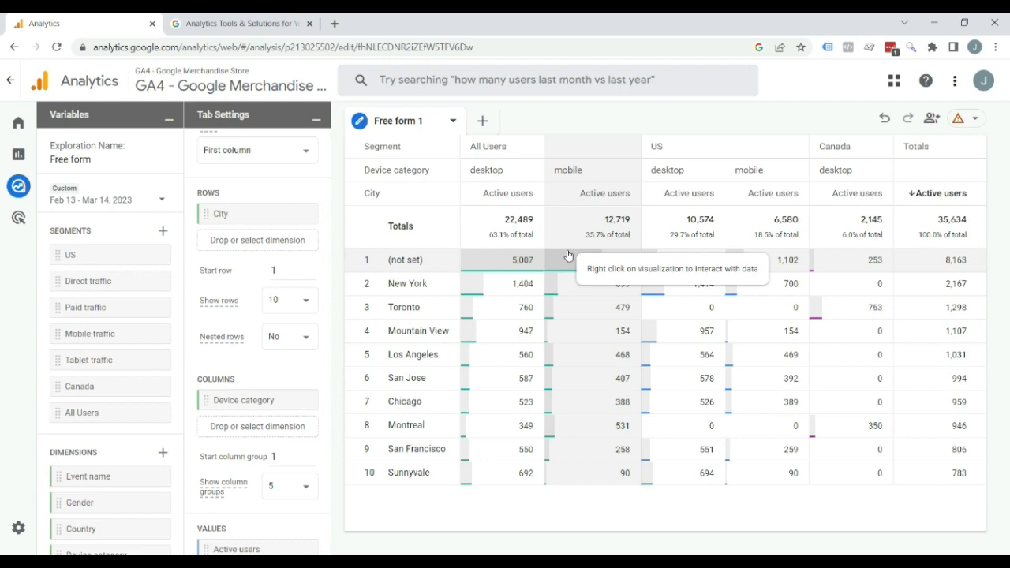
Start another custom user segment, choose begin_checkout for its second condition group, and scope the add_to_cart group to within the same session
left_click(163, 232)
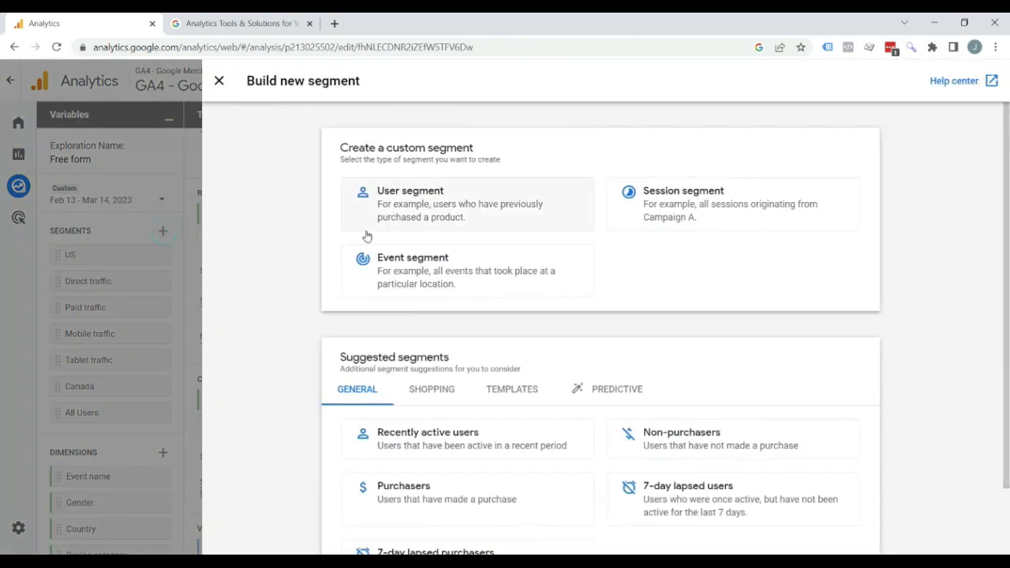
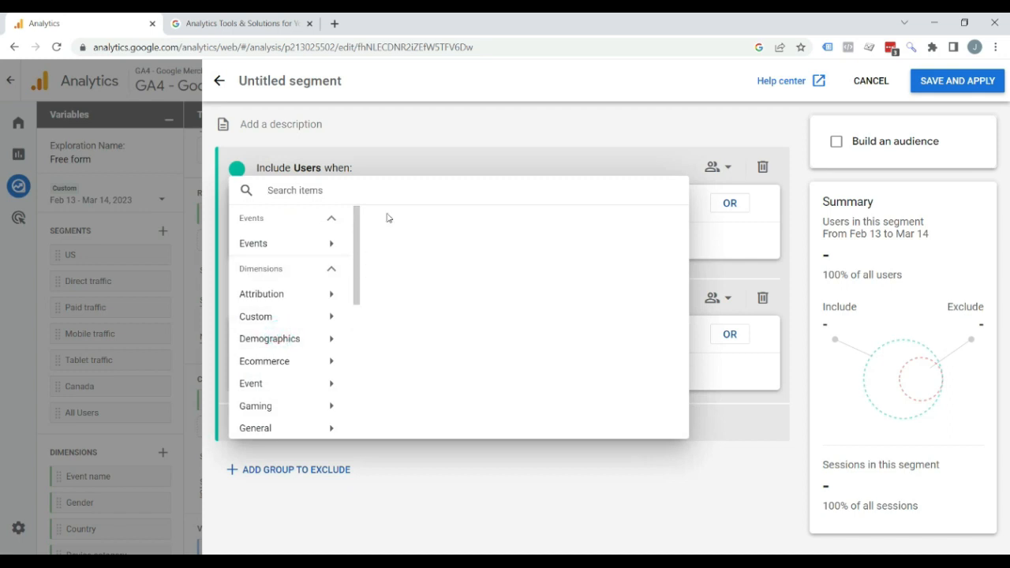
type("che")
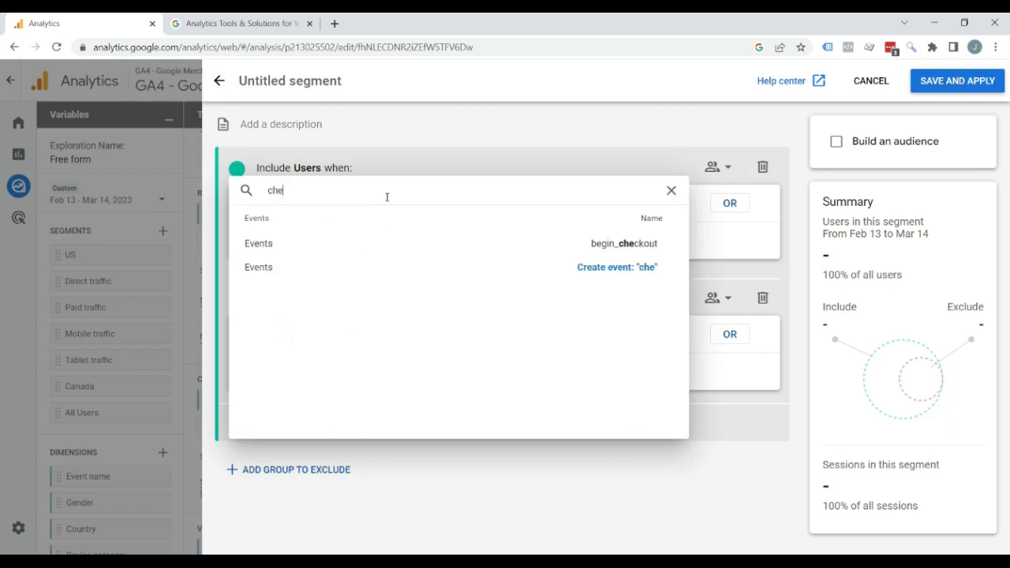
left_click(627, 245)
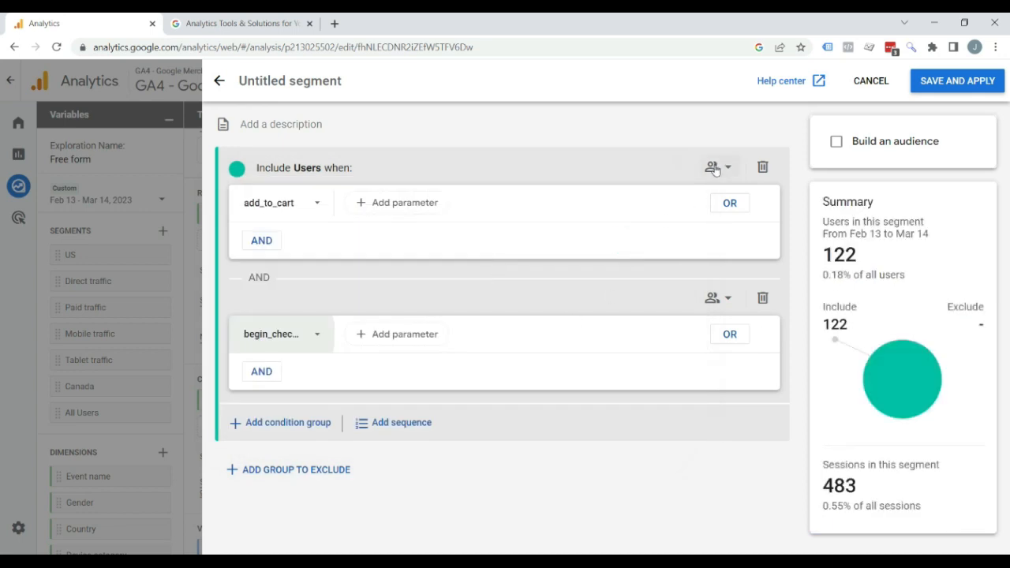
left_click(714, 169)
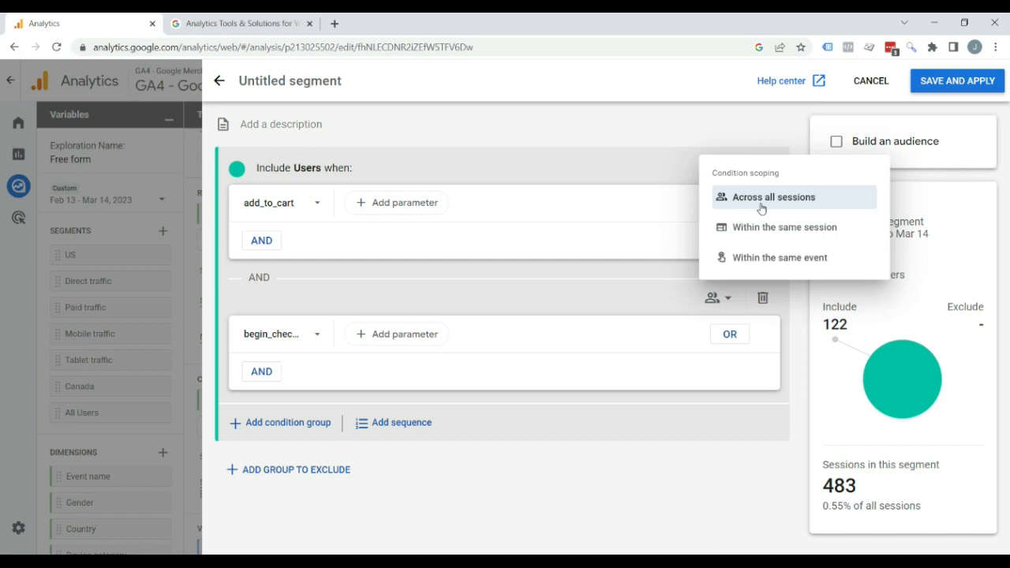
left_click(781, 229)
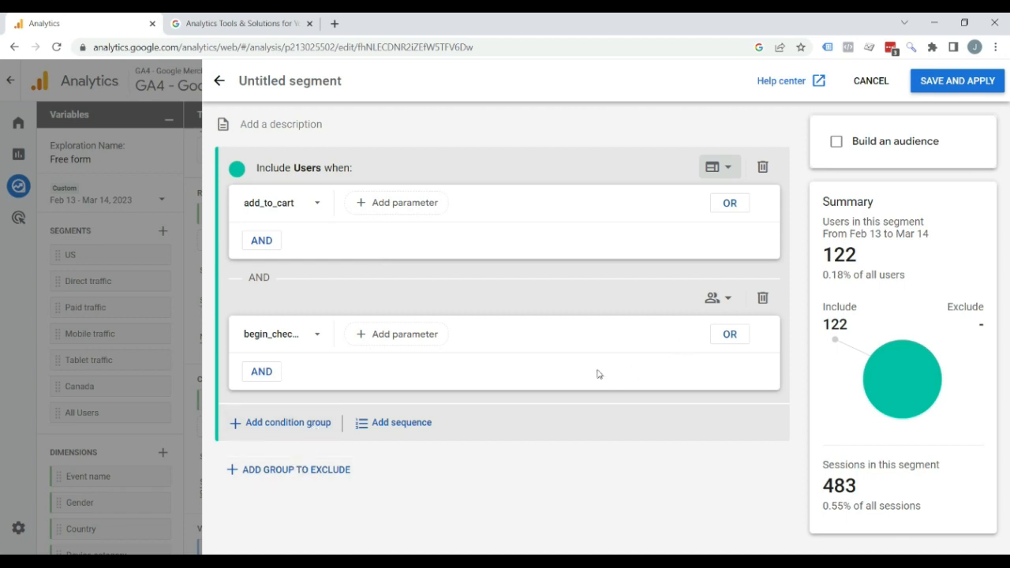
Delete all condition groups from the untitled segment's inclusion rules
left_click(762, 297)
left_click(762, 167)
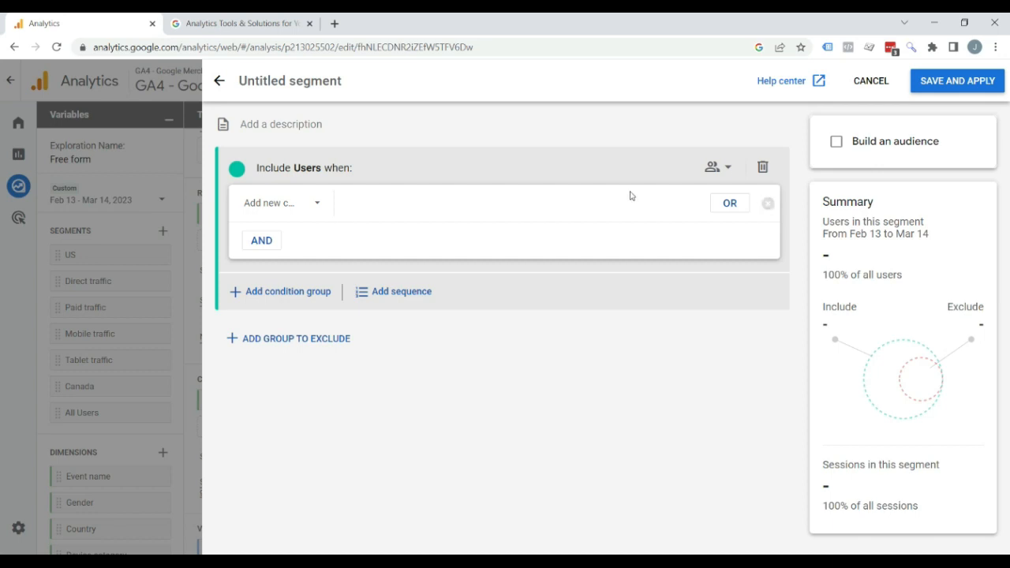
left_click(763, 167)
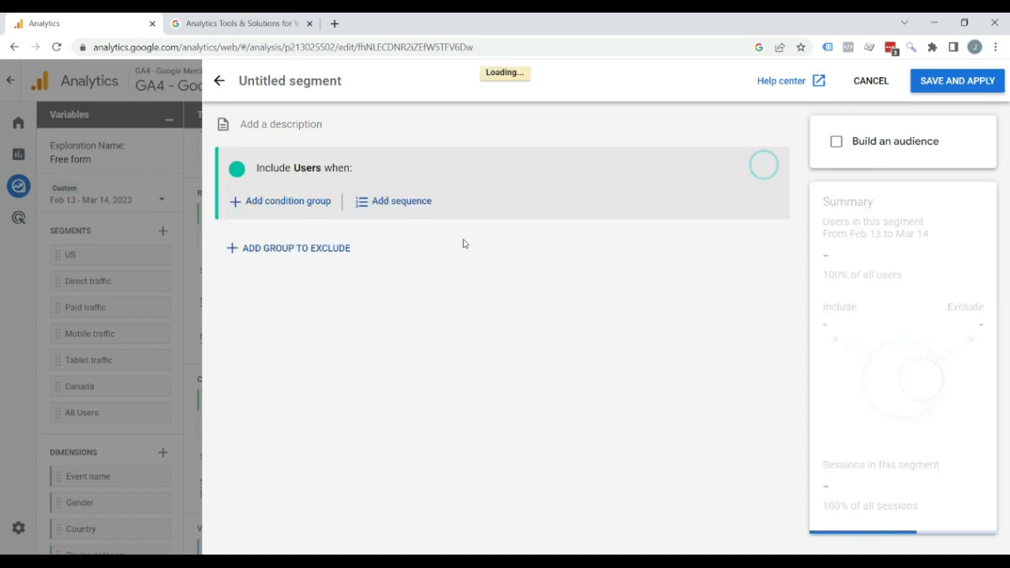
Add a sequence to the untitled segment with the view_promotion event as Step 1
left_click(396, 207)
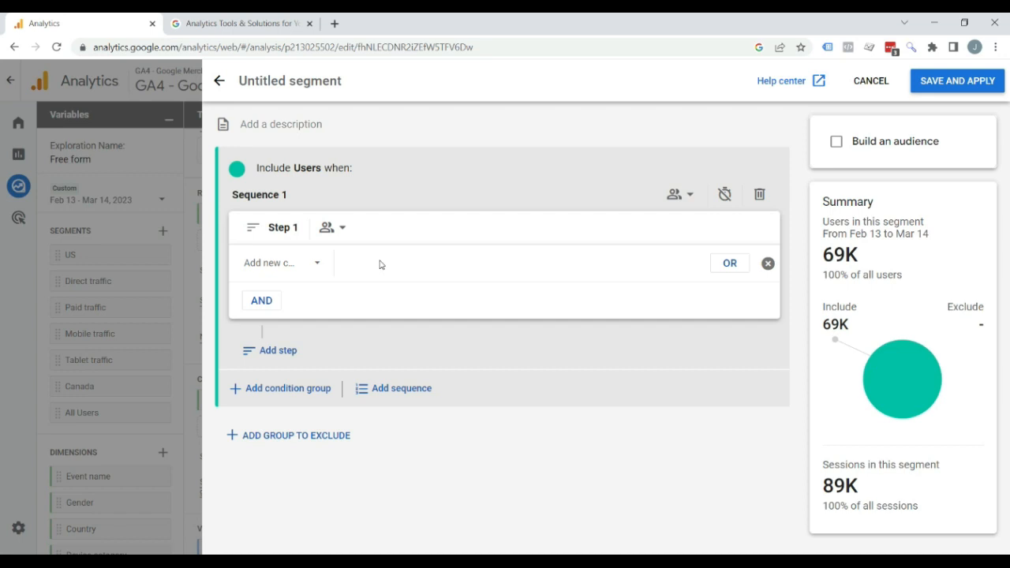
left_click(288, 266)
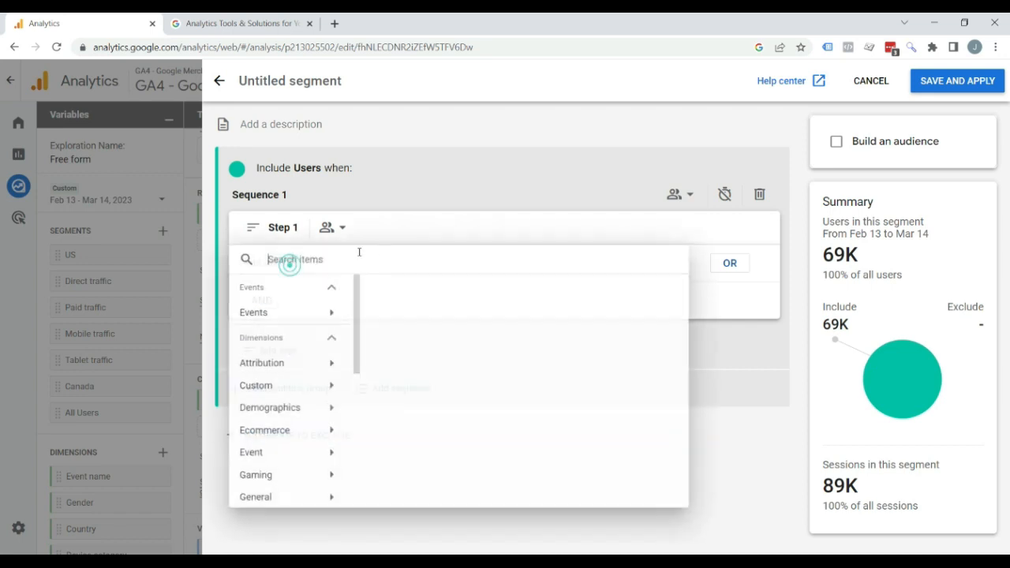
type("pro")
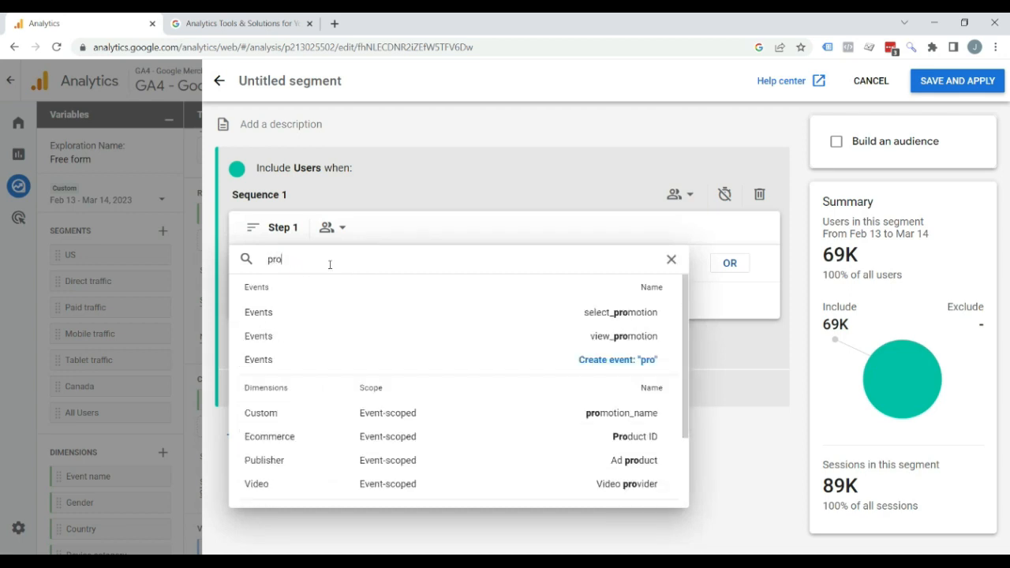
left_click(624, 344)
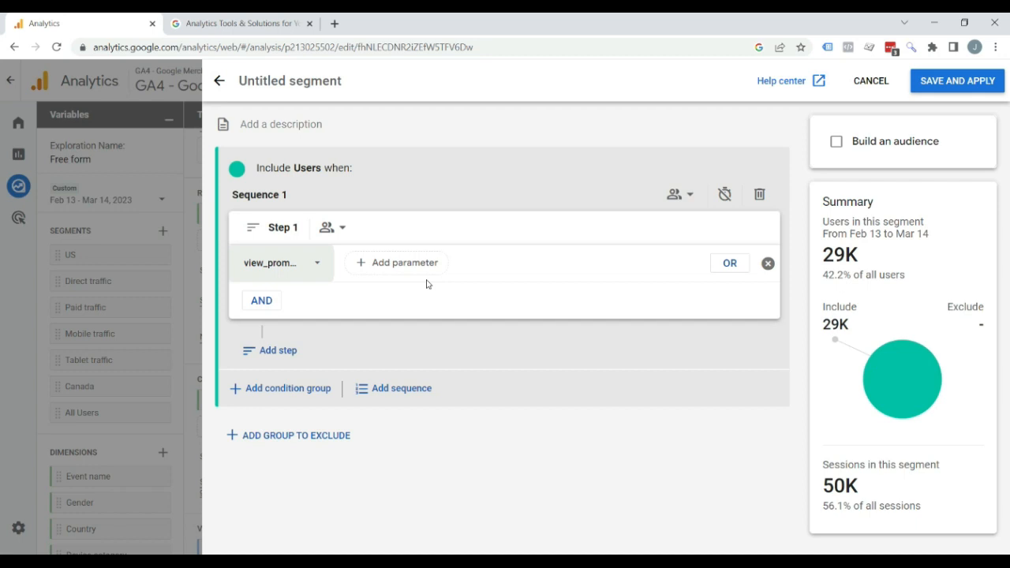
Add Step 2 to the sequence with the purchase event, indirectly following Step 1
left_click(284, 352)
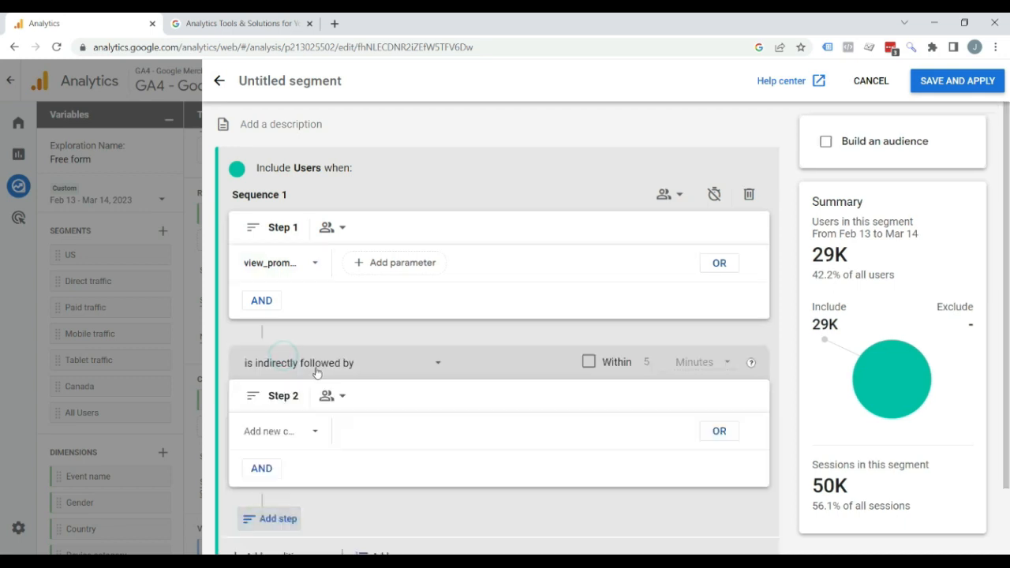
left_click(297, 434)
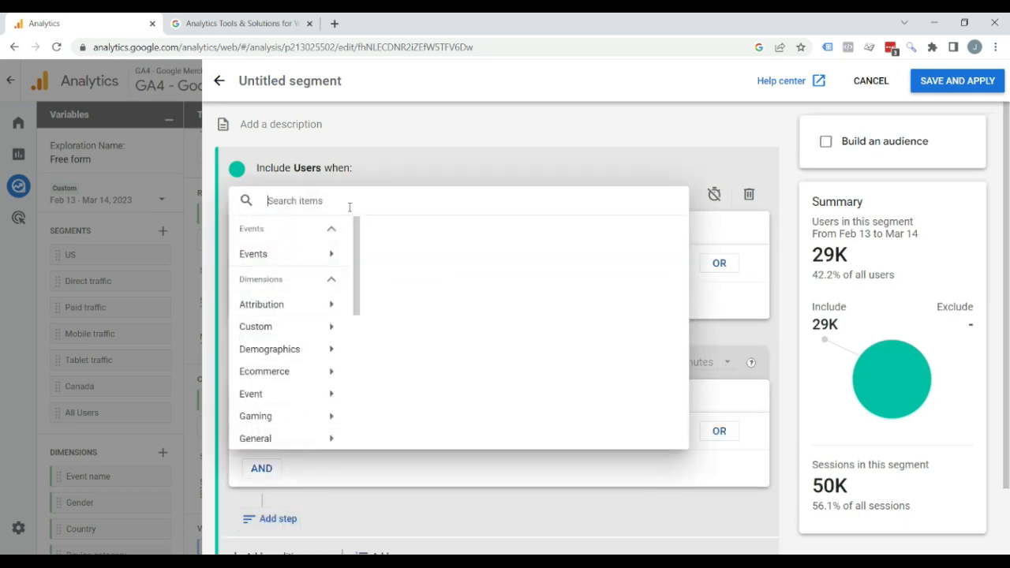
type("pur")
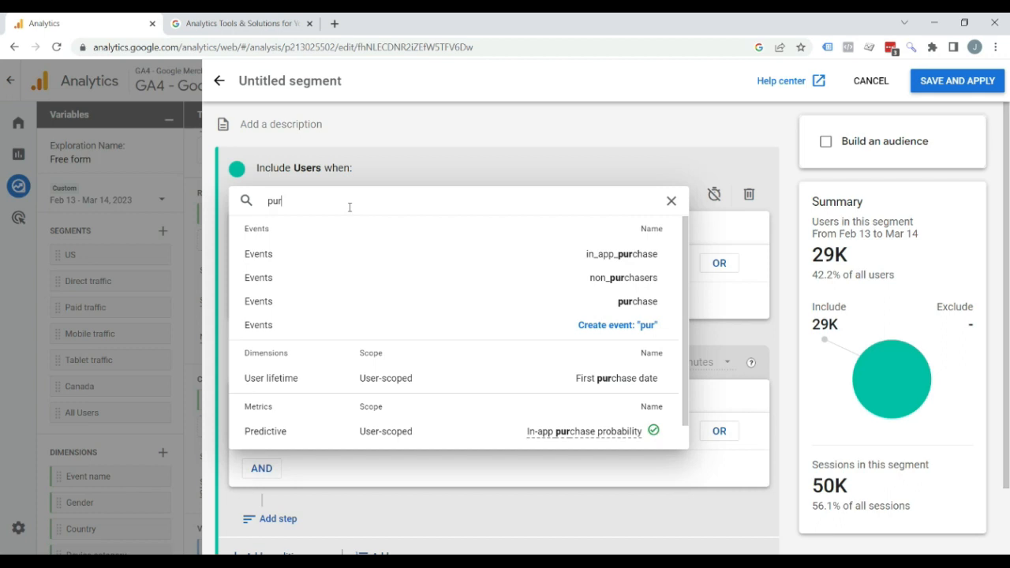
left_click(631, 303)
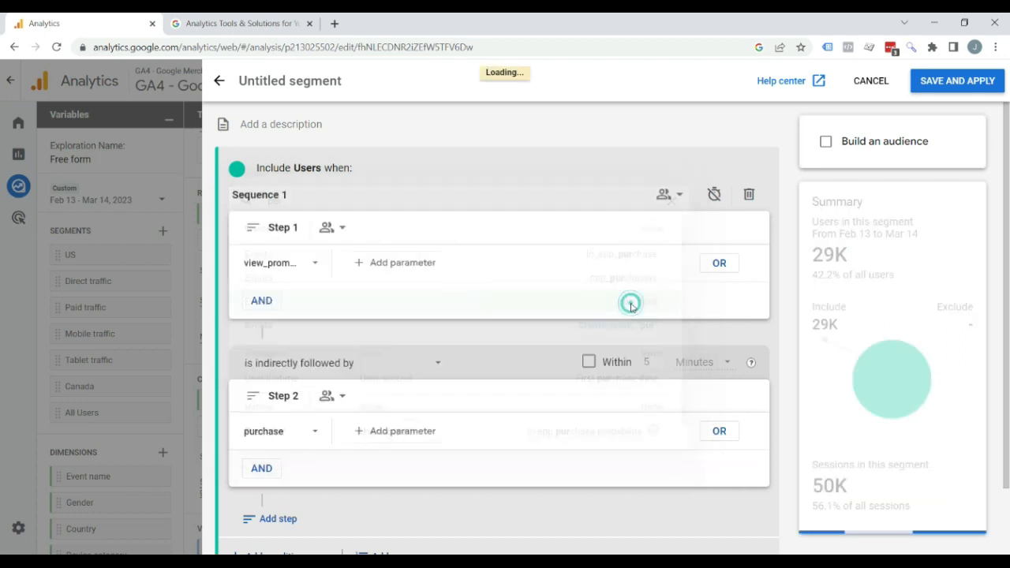
Require the purchase step to occur within 30 minutes of the promotion view step
left_click(589, 361)
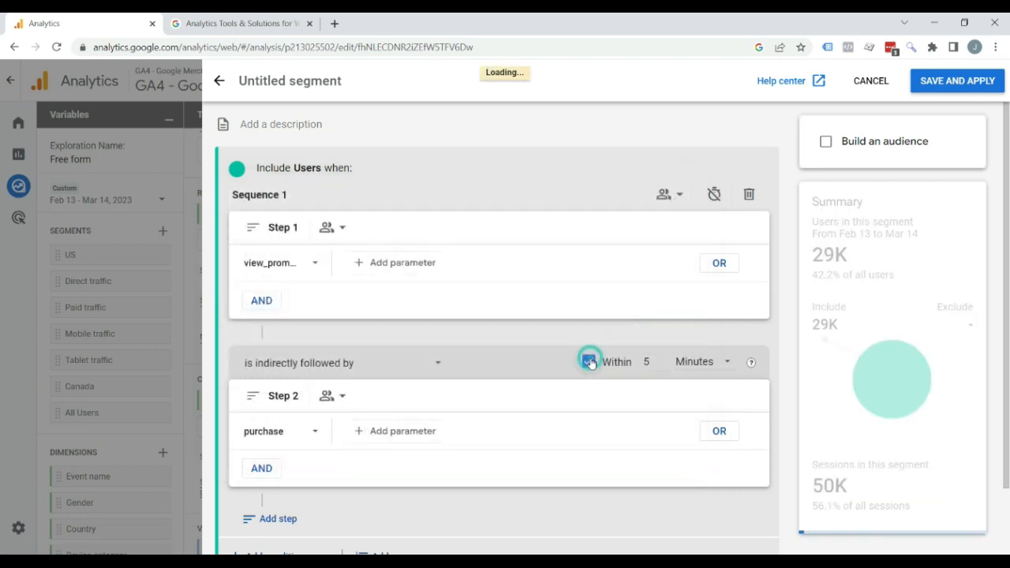
double_click(652, 361)
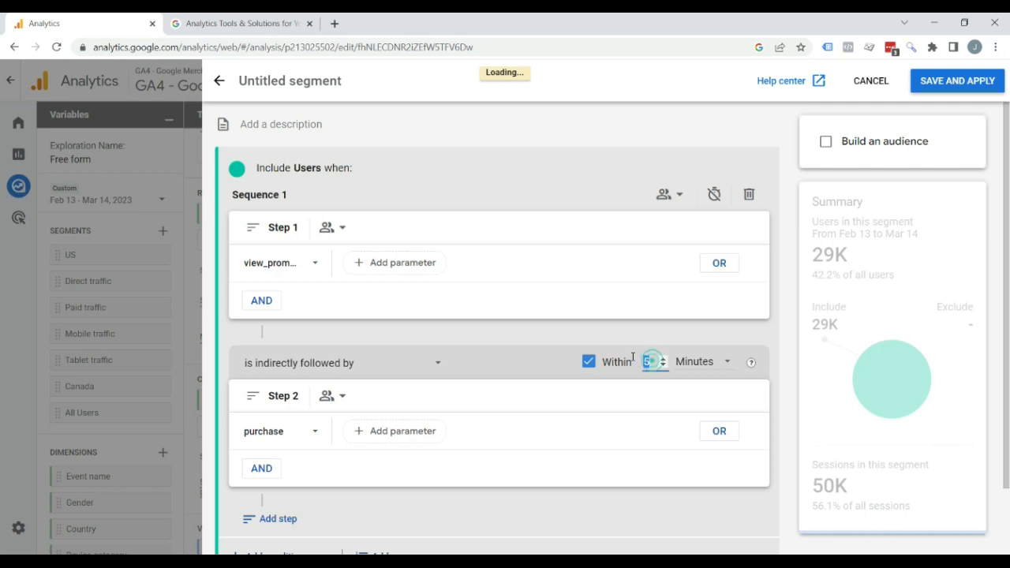
type("30")
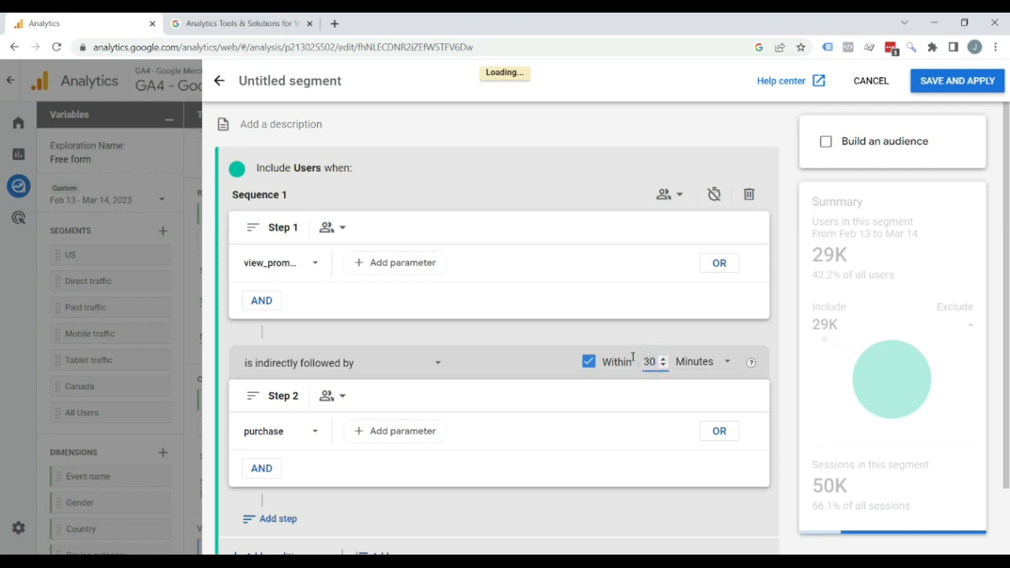
left_click(573, 389)
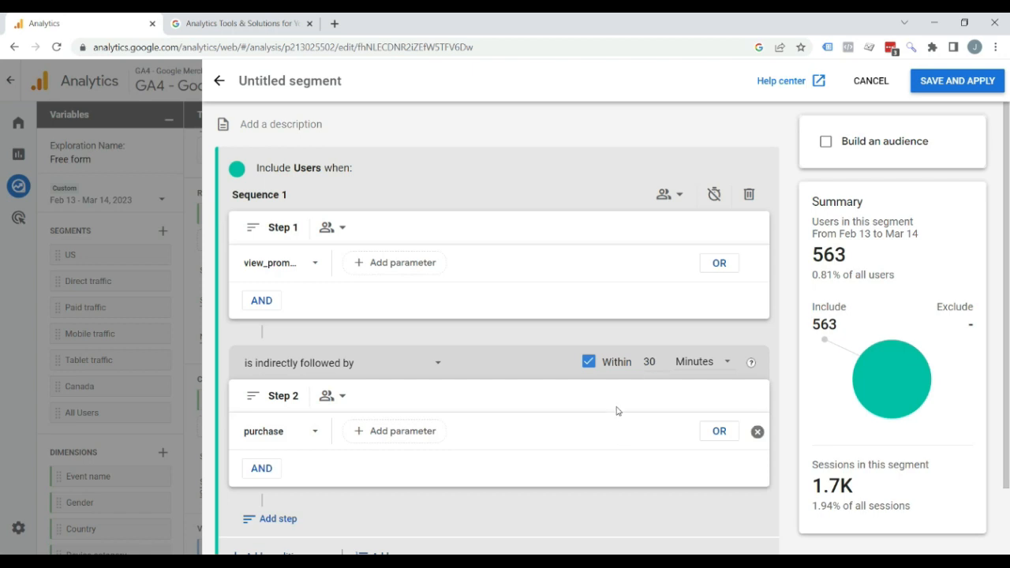
Enable building an audience from the untitled segment, and leave the segment builder without saving
left_click(826, 147)
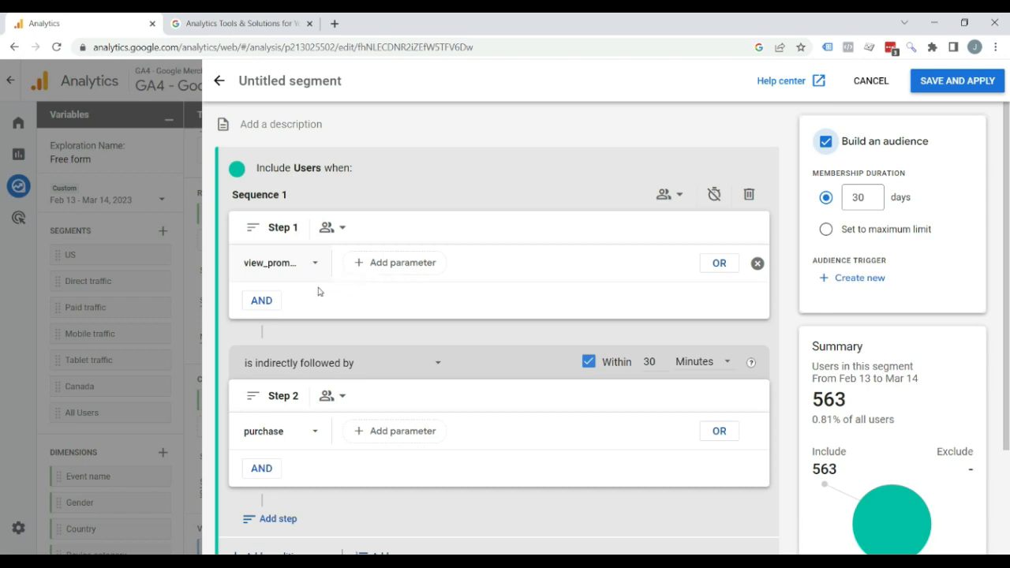
scroll(328, 327, "down", 2)
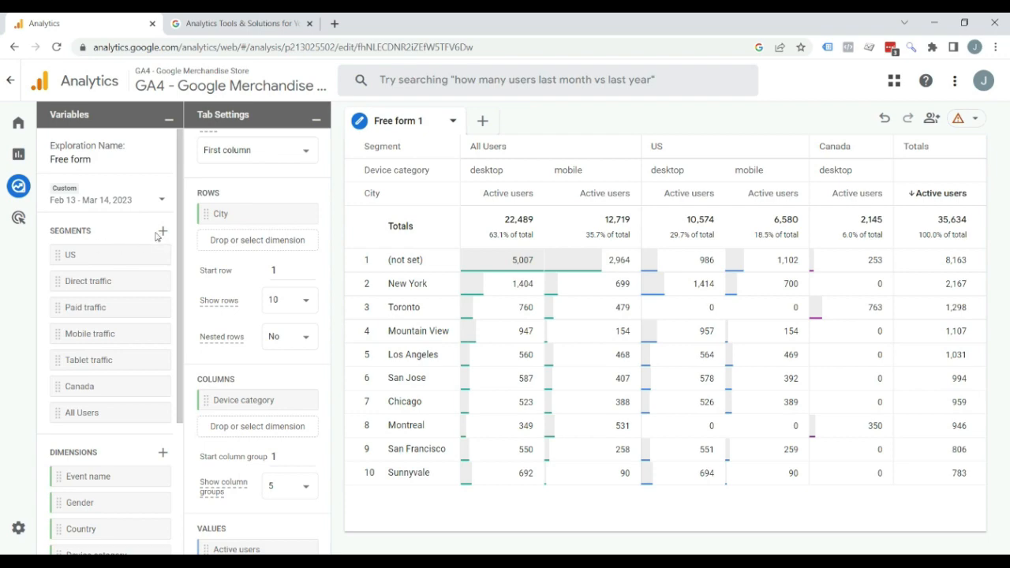
Open the new segment builder and examine its suggested segments in the General, Templates and Predictive categories
left_click(164, 233)
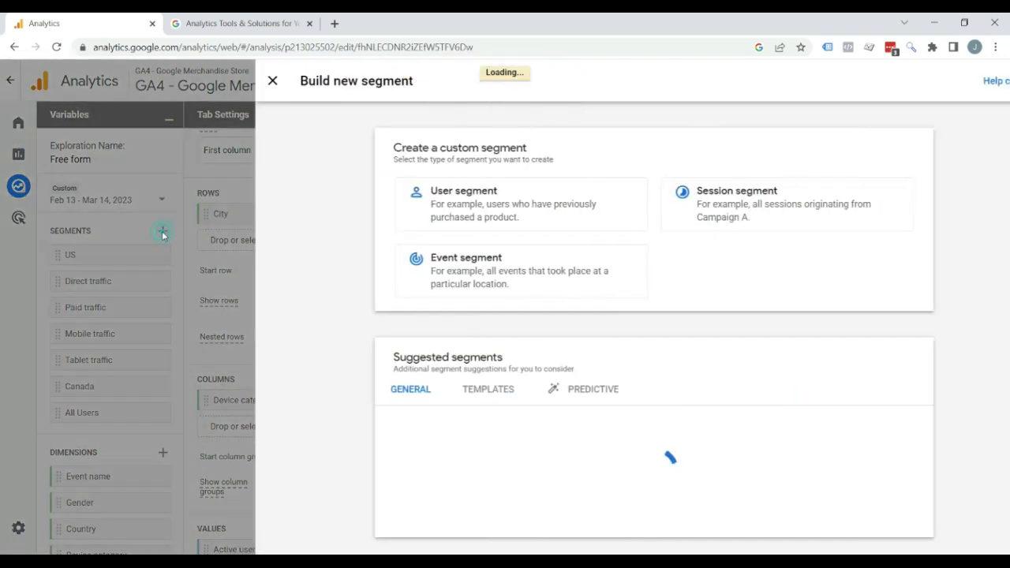
scroll(392, 331, "down", 1)
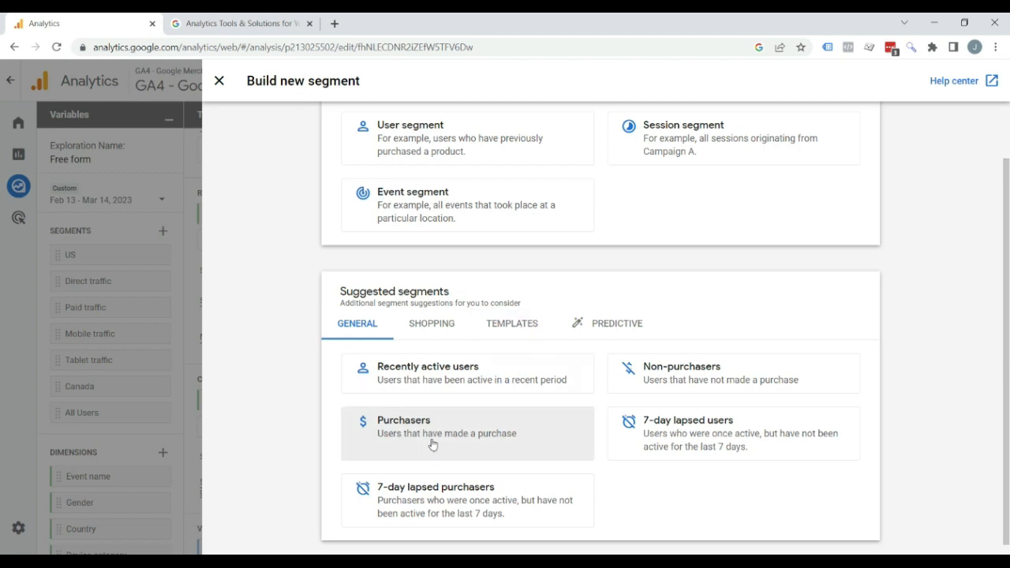
left_click(512, 325)
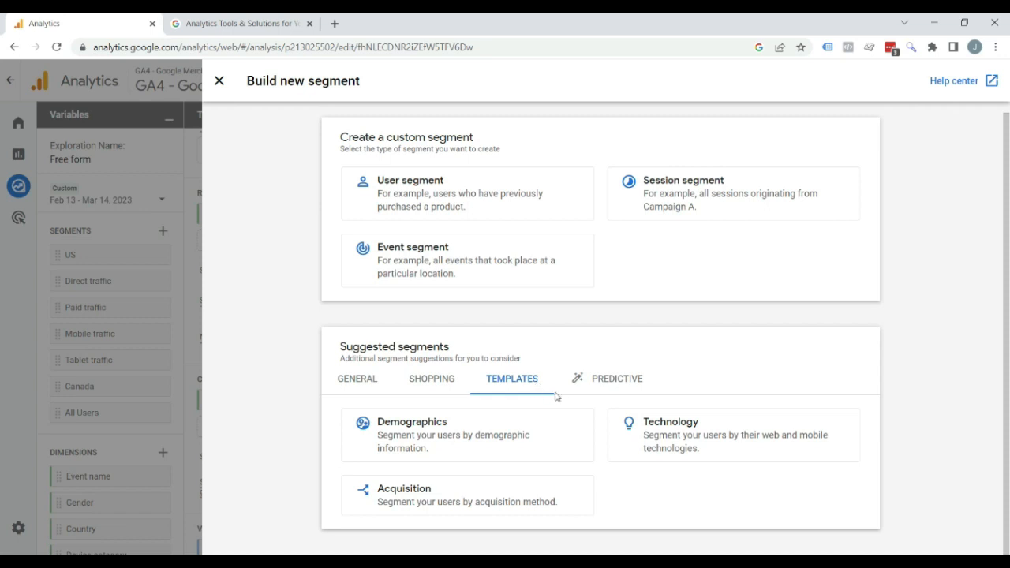
left_click(608, 379)
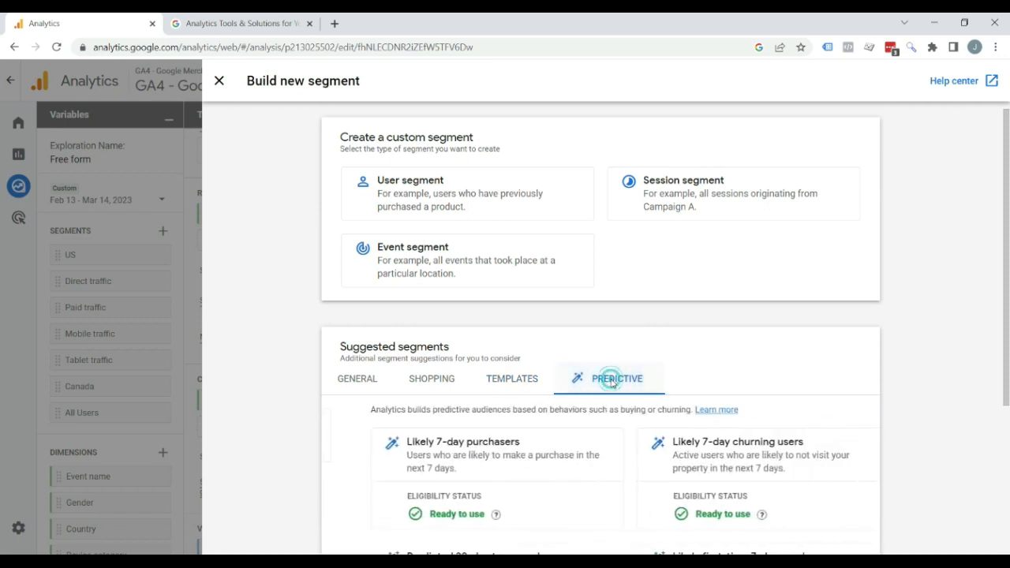
scroll(597, 418, "down", 1)
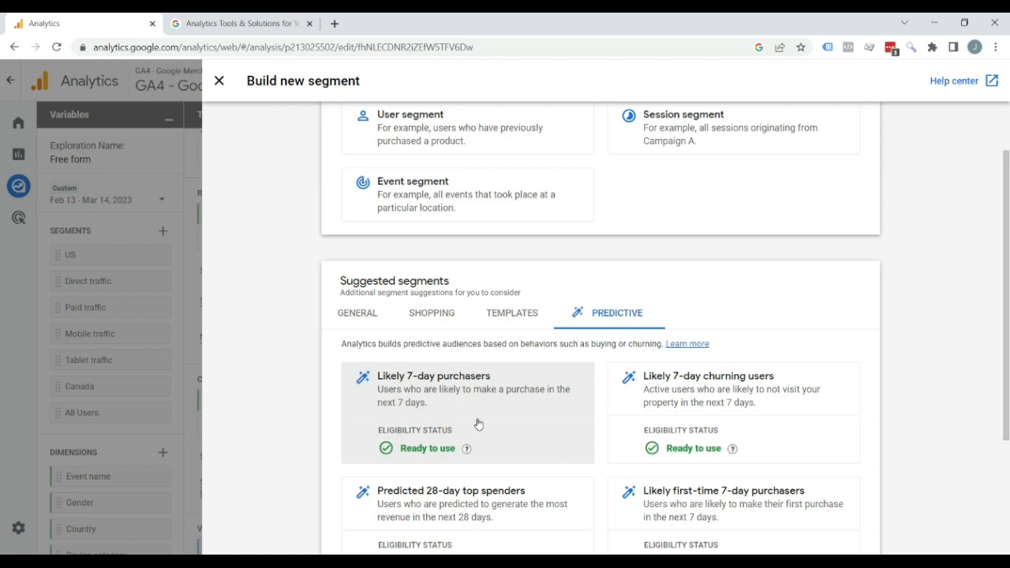
left_click(558, 410)
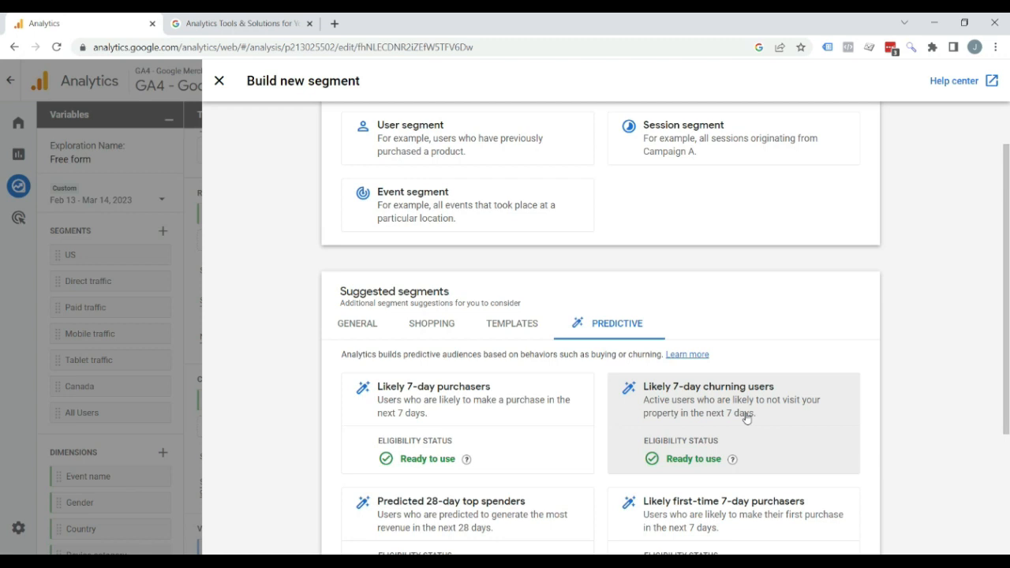
Search Google for predictive metrics in ga4 in a new browser tab, and examine the prerequisites in the Analytics Help article
left_click(333, 26)
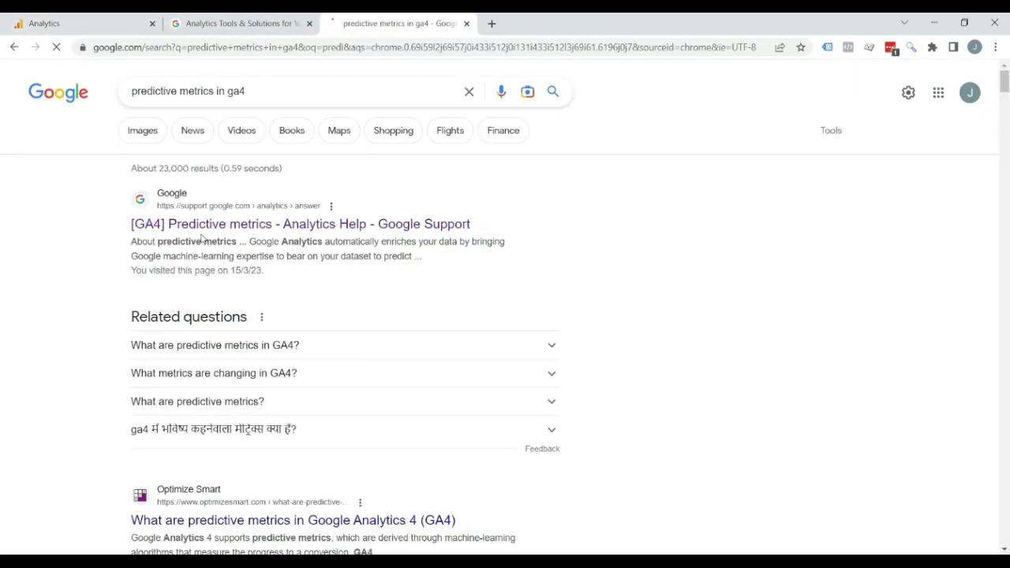
left_click(250, 226)
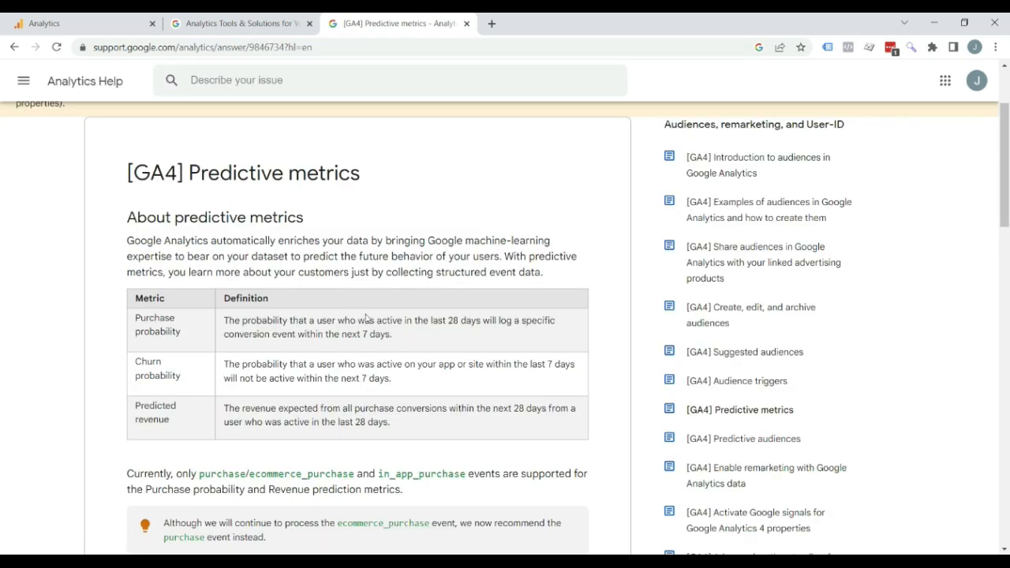
scroll(365, 320, "down", 1)
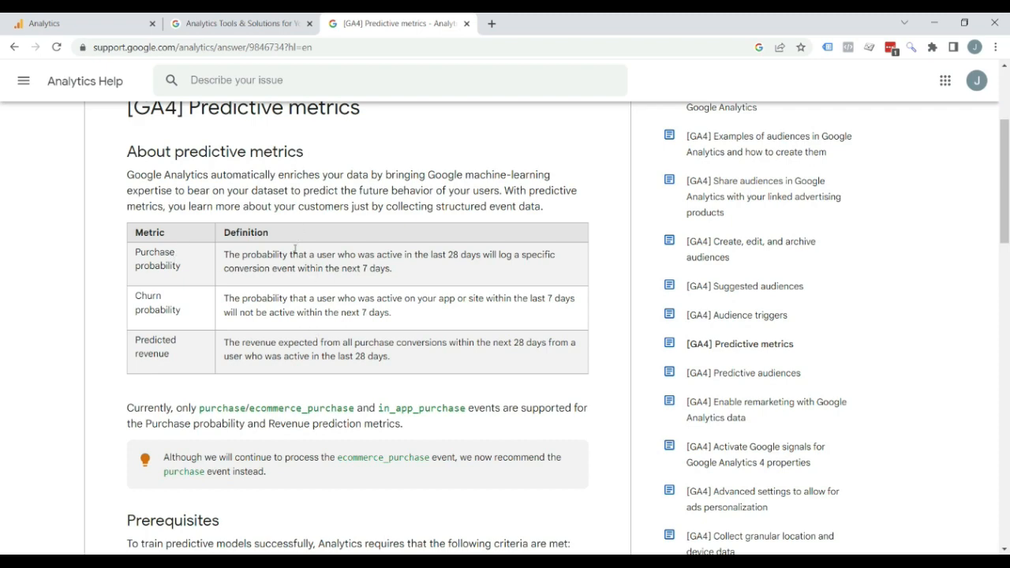
scroll(308, 296, "down", 3)
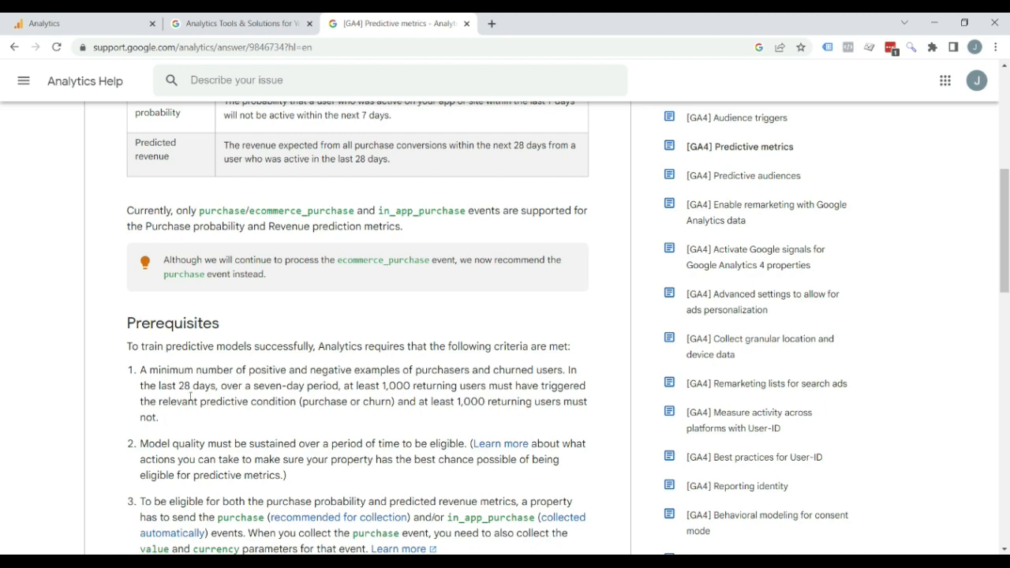
left_click_drag(227, 386, 491, 386)
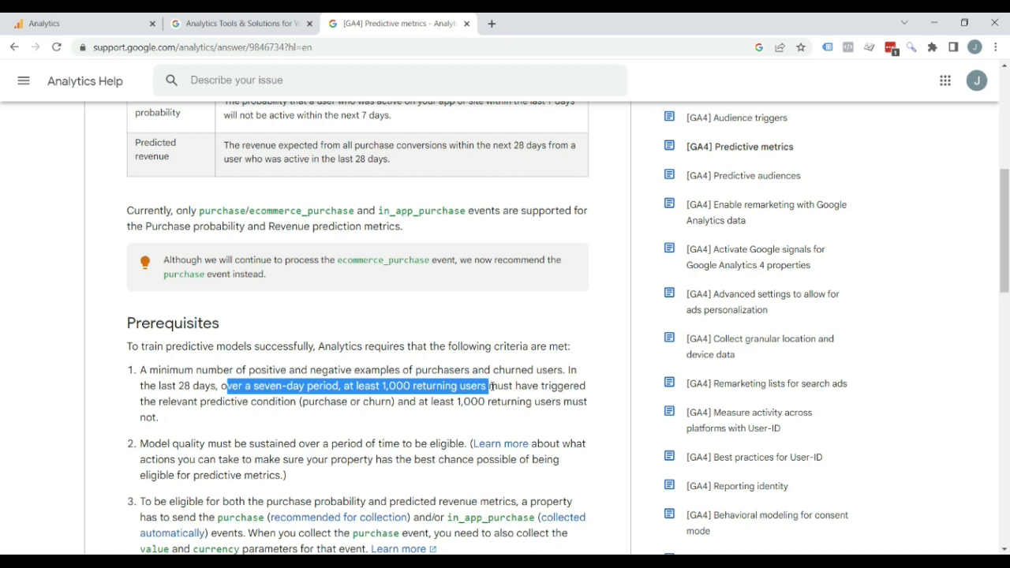
left_click_drag(381, 403, 541, 410)
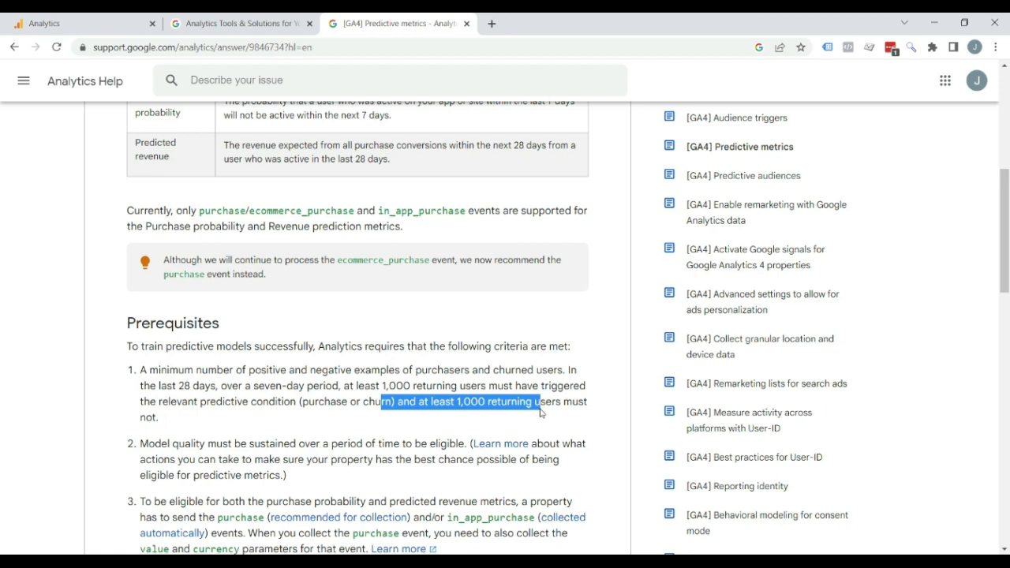
left_click(347, 385)
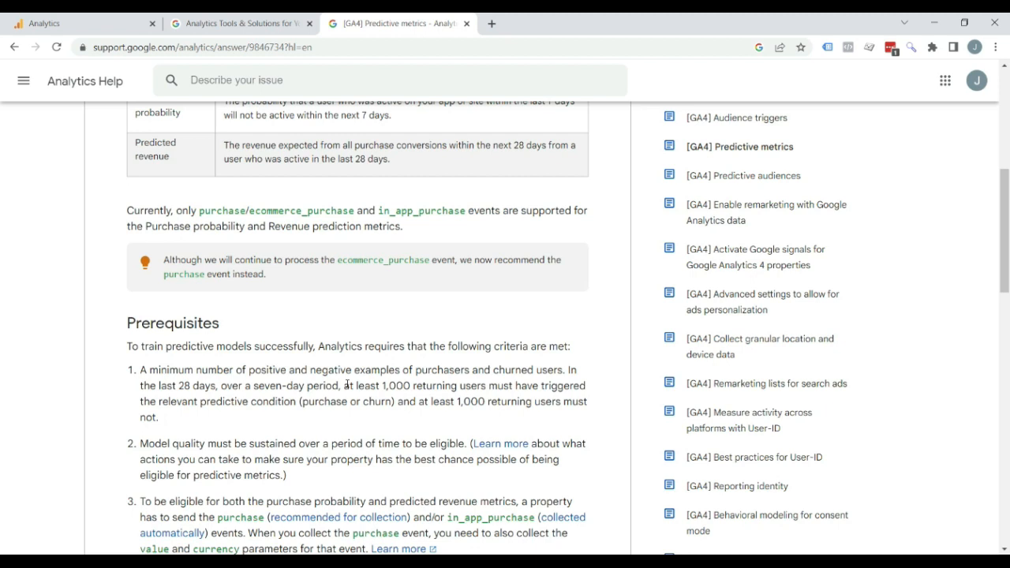